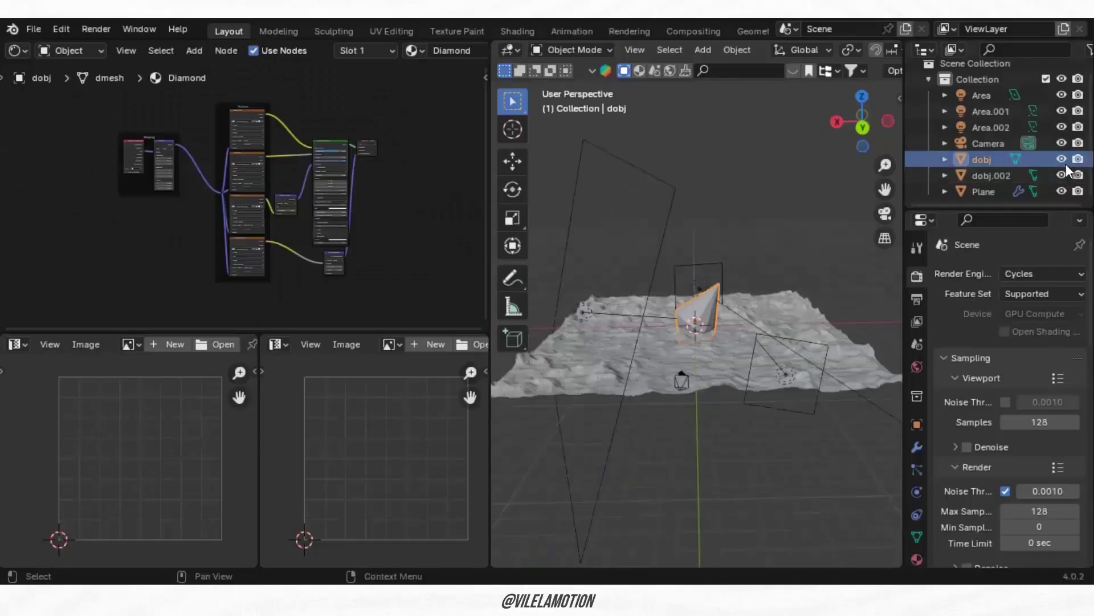
Hide dobj, dobj.002, Plane and the three area lights, then search the Add-ons preferences for 'mes'
left_click_drag(1062, 159, 1061, 191)
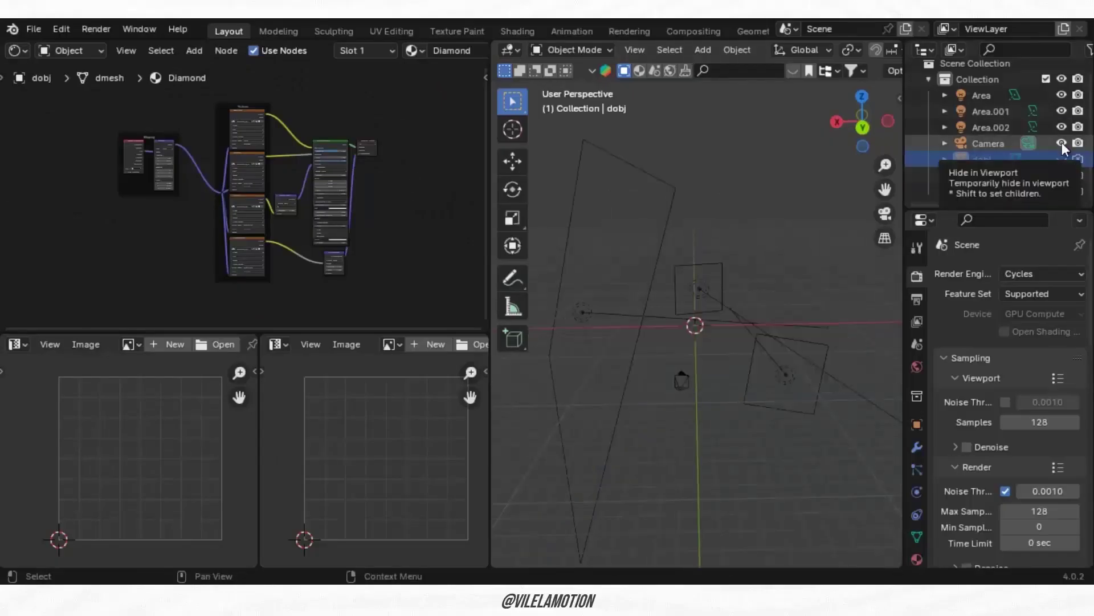
left_click_drag(1062, 127, 1061, 95)
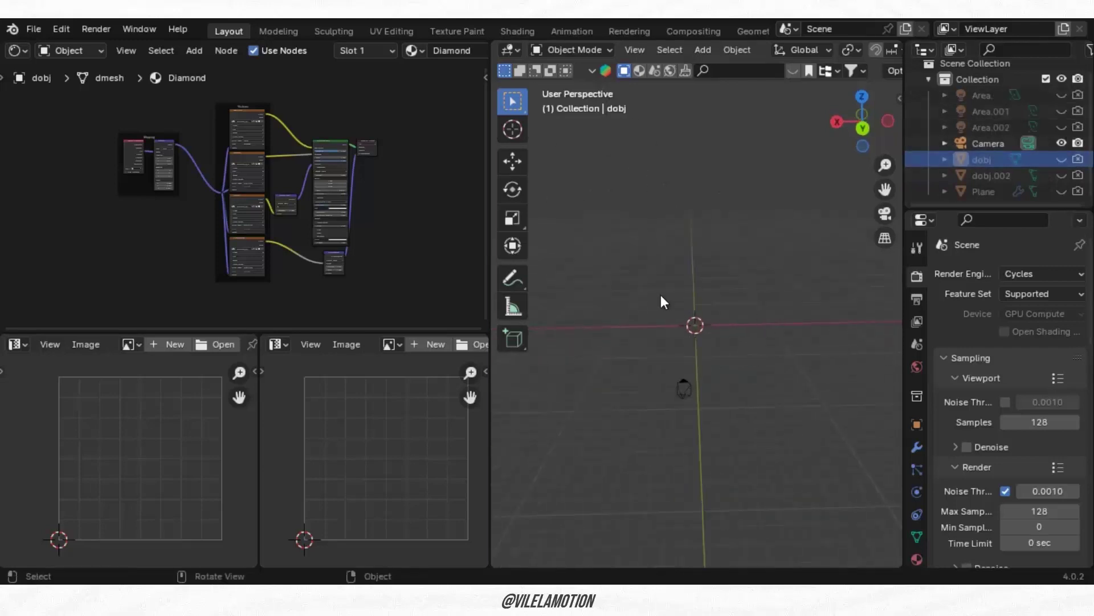
left_click(61, 29)
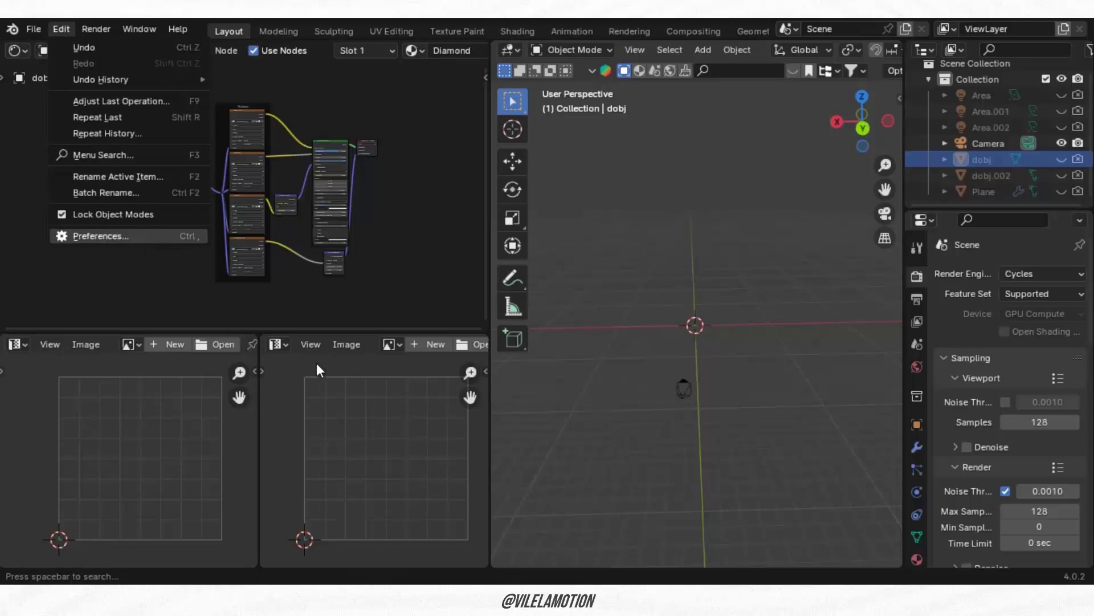
key("Return")
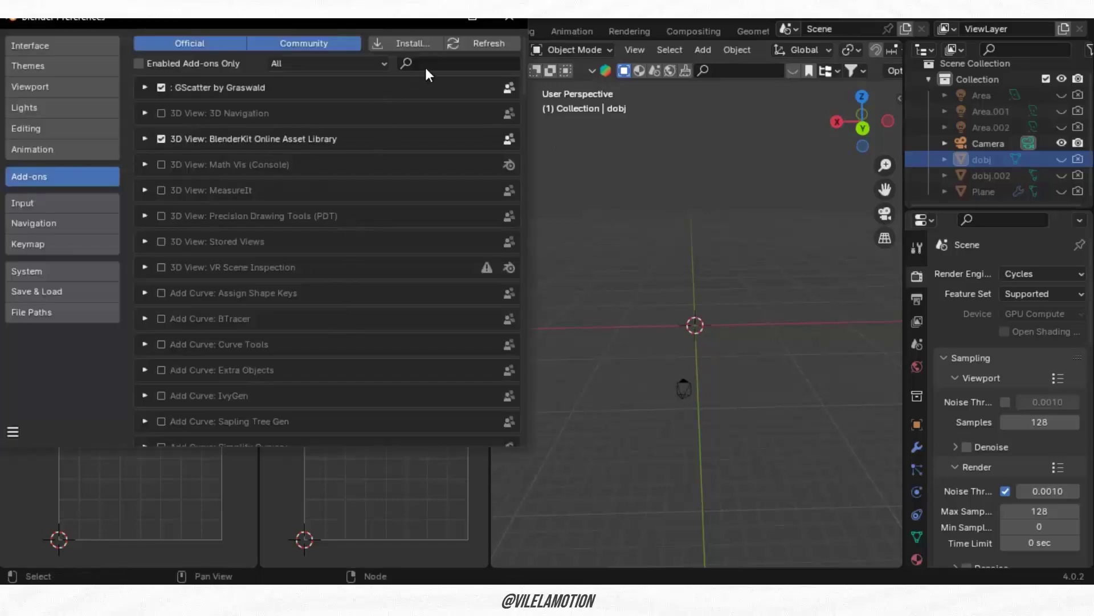
left_click(434, 65)
type("m")
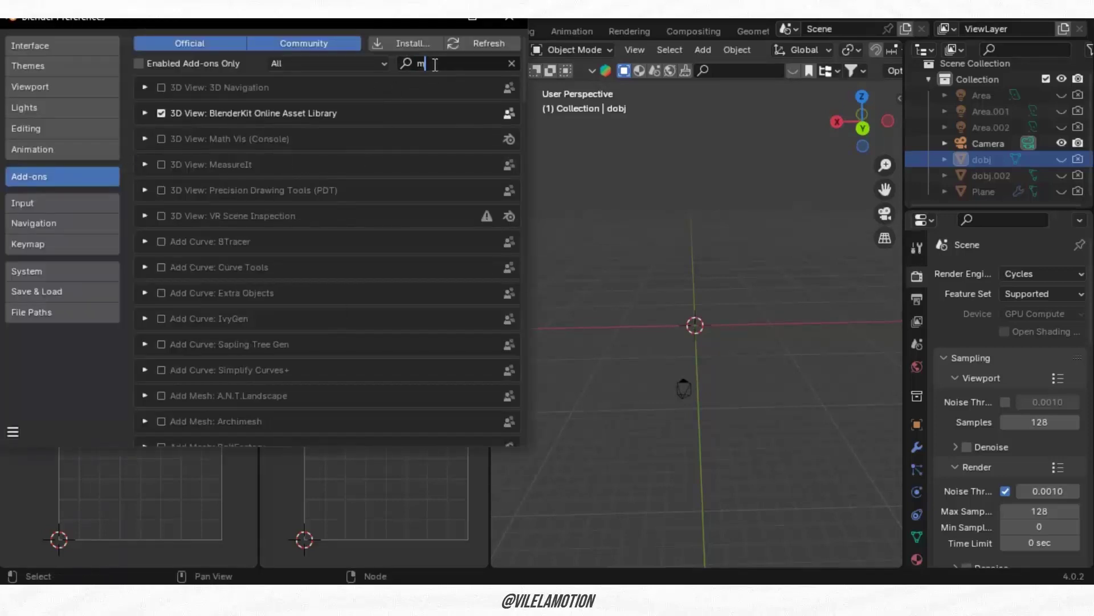
type("es")
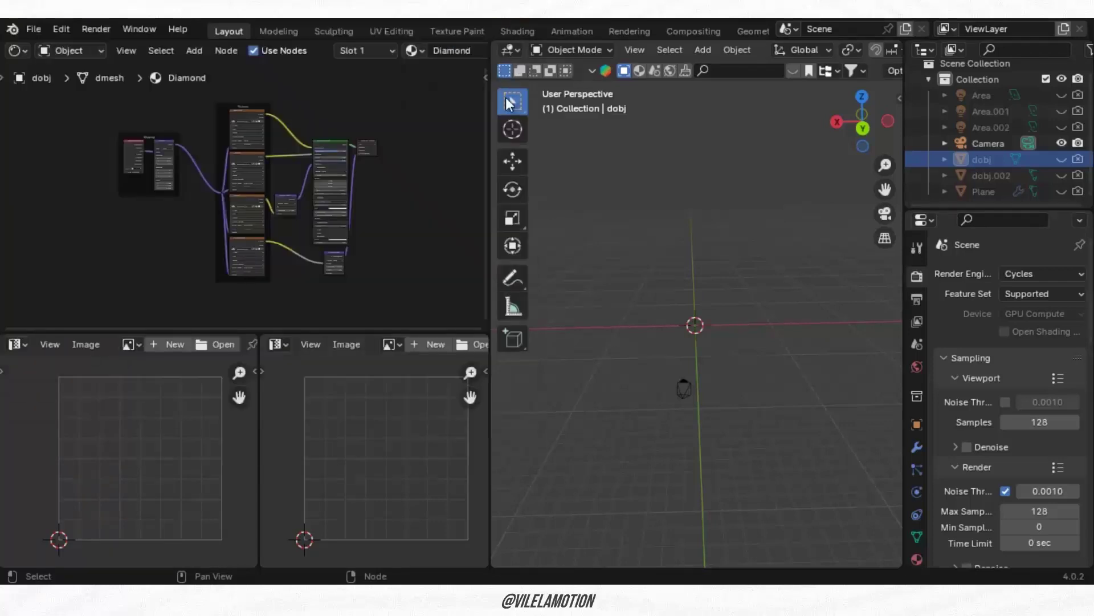
left_click(509, 18)
Add a Brilliant Diamond mesh at the origin and frame it in the view
key("Delete")
key("shift+a")
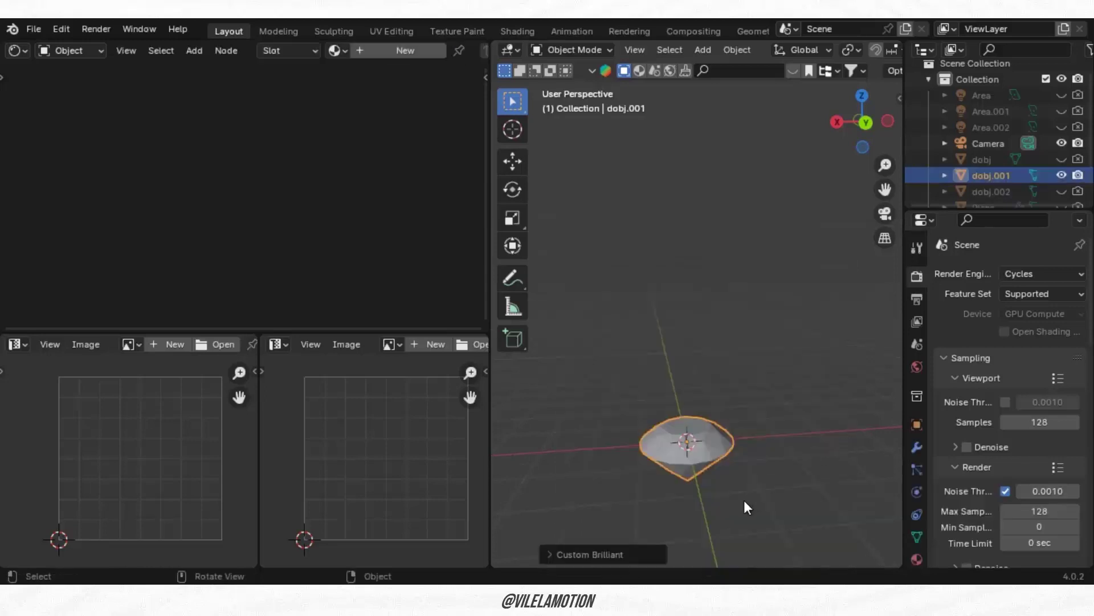
left_click(555, 549)
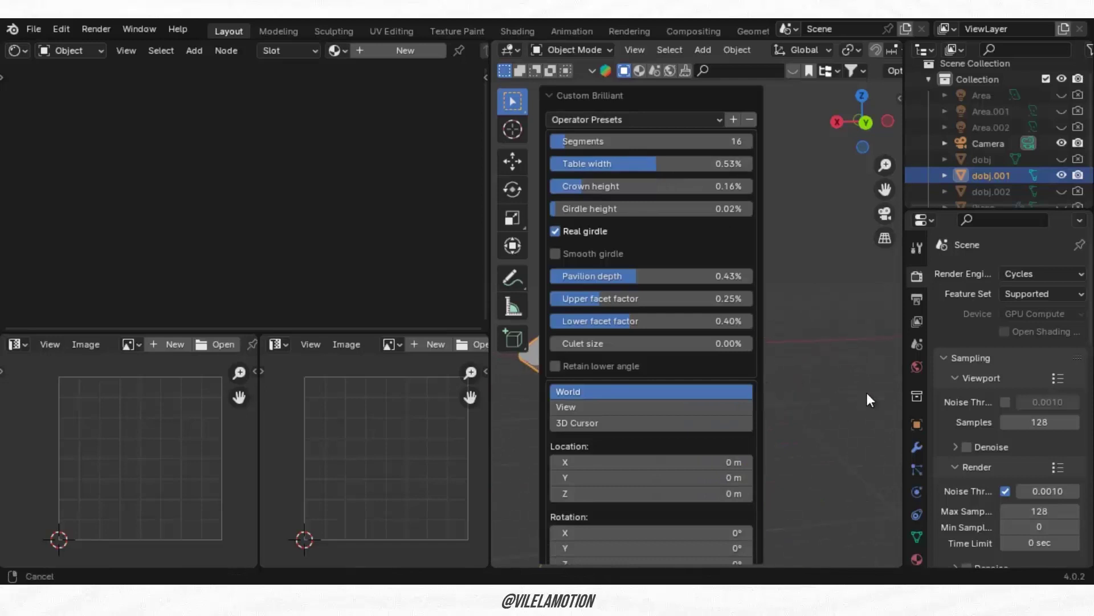
key("KP_Decimal")
mouse_move(828, 399)
middle_mouse_down("ctrl")
mouse_move(866, 439)
mouse_move(843, 399)
middle_mouse_up("ctrl")
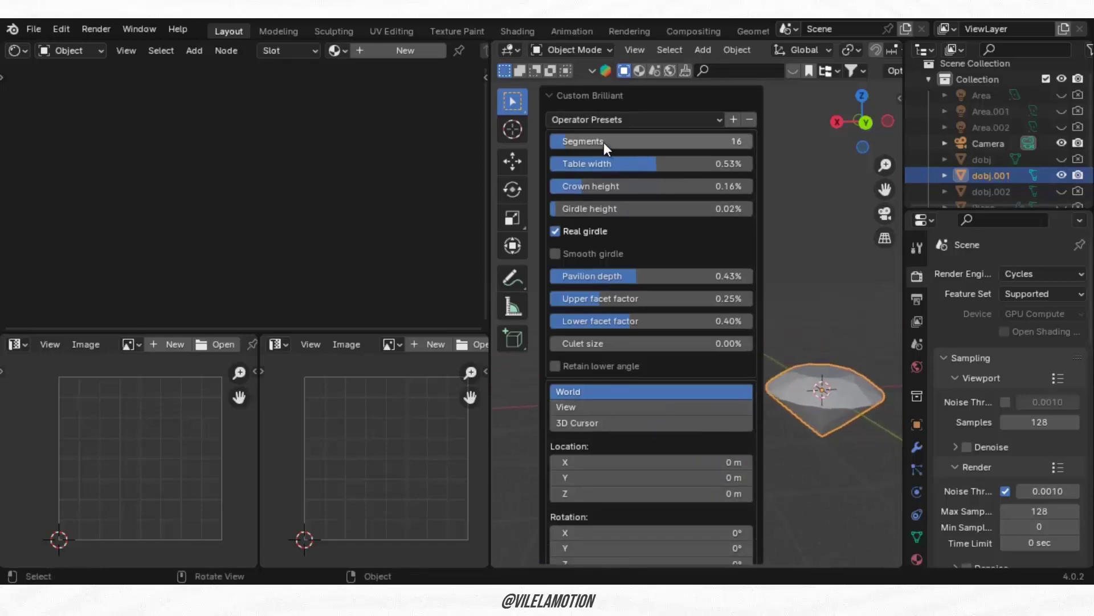
Give the diamond 13 segments, table width 0, crown height 0.82 and pavilion depth 0.48
left_click_drag(593, 142, 572, 141)
left_click_drag(623, 185, 716, 186)
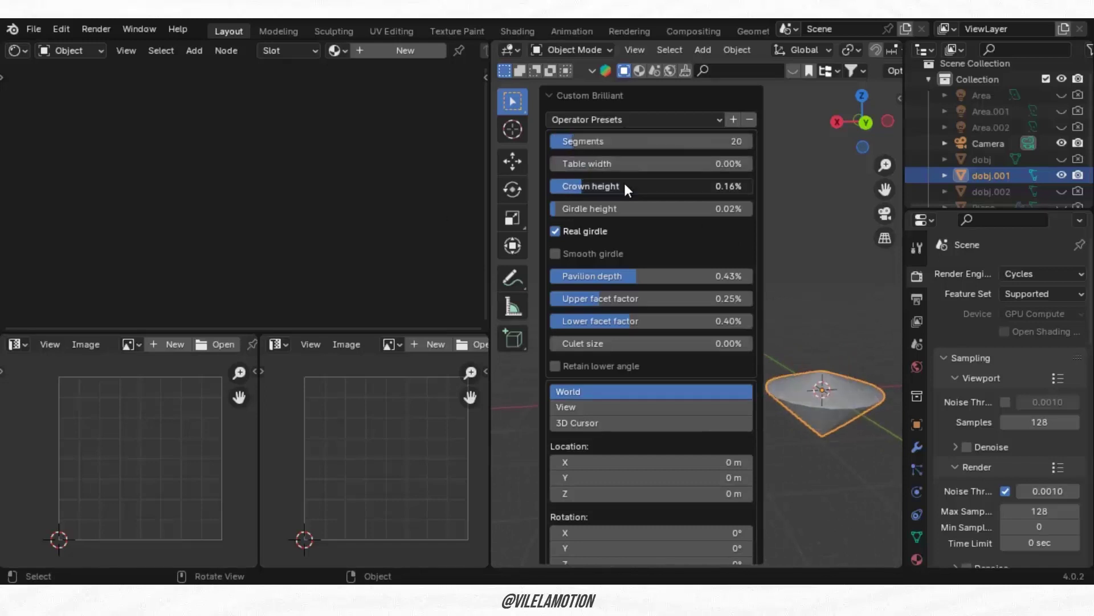
left_click_drag(593, 140, 554, 138)
mouse_move(598, 276)
left_mouse_down()
mouse_move(610, 276)
mouse_move(592, 299)
mouse_move(604, 303)
mouse_move(563, 321)
left_mouse_up()
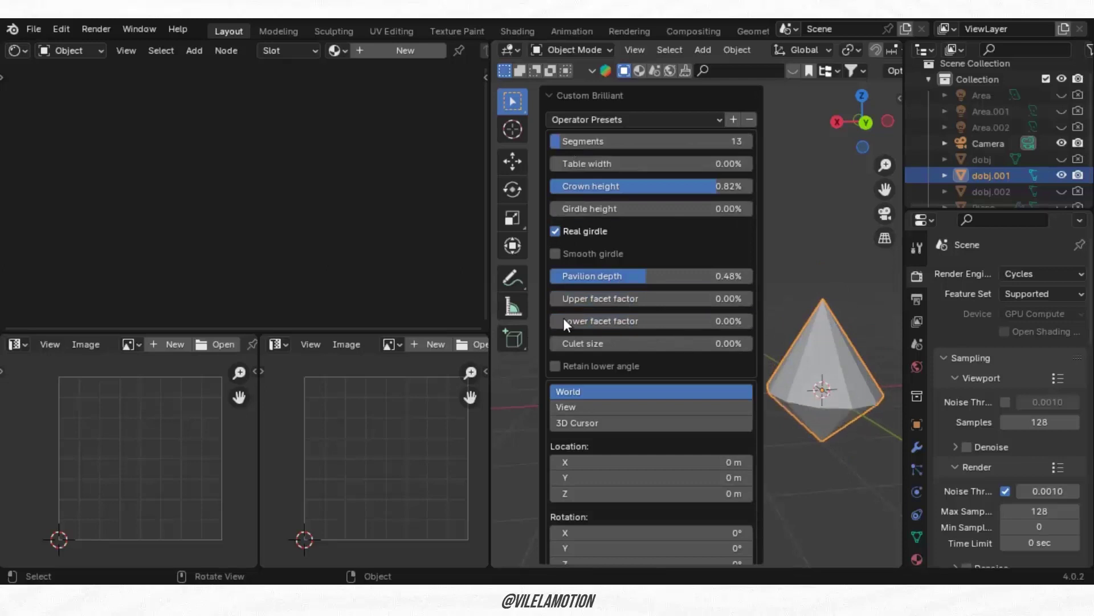
left_click(801, 358)
Select the pointed gem and tilt it about the global Y axis
mouse_move(801, 358)
middle_mouse_down()
mouse_move(808, 344)
mouse_move(650, 311)
middle_mouse_up()
left_click(714, 315)
key("r")
key("y")
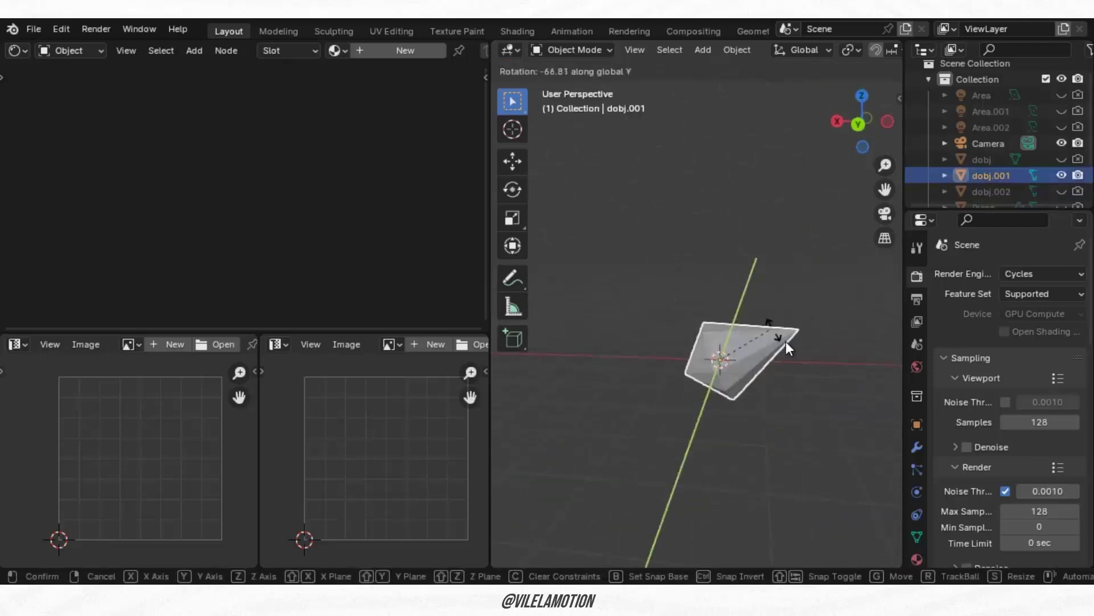
left_click(745, 319)
Abandon an X-axis rotation and tilt the gem 14.8° about global Y instead
key("r")
key("x")
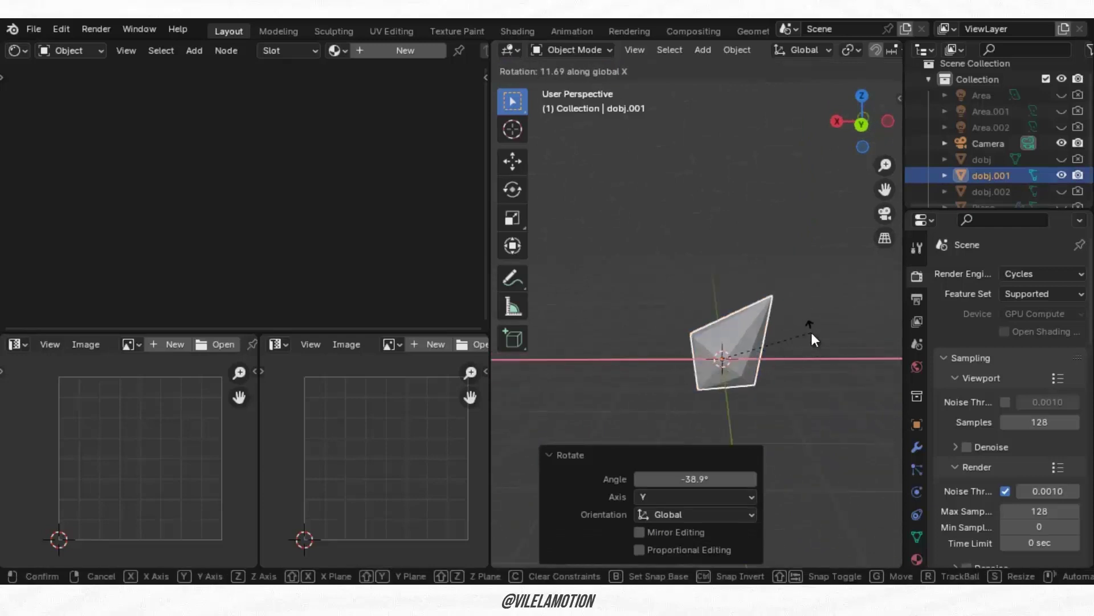
right_click(810, 311)
key("r")
key("y")
left_click(805, 366)
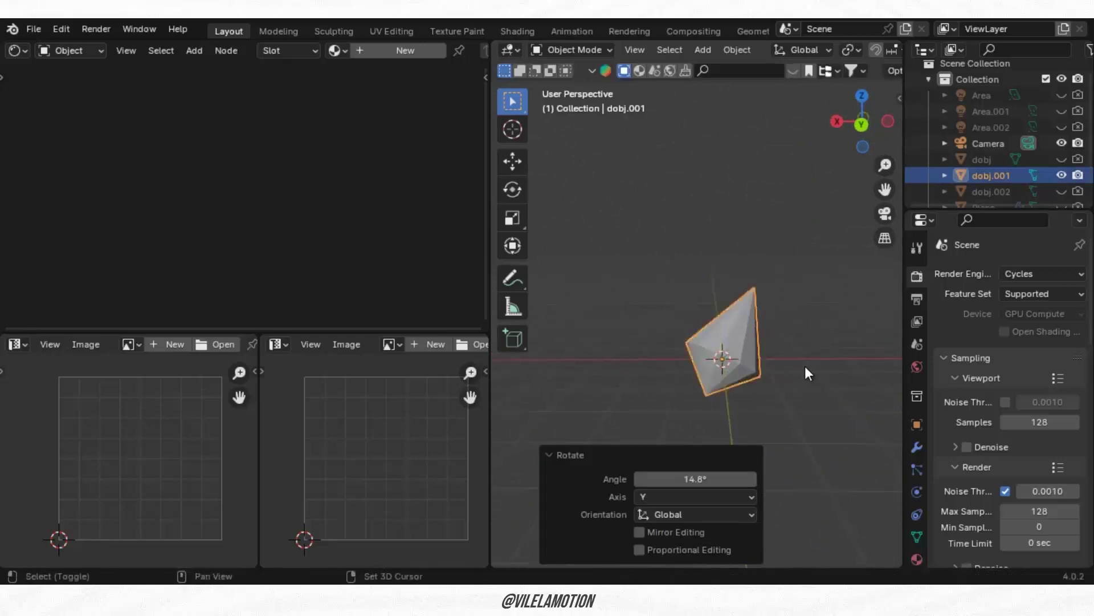
middle_click_drag(805, 366, 772, 348, "shift")
Switch to the Back orthographic view, cancelling a stray X rotation
left_click(863, 126)
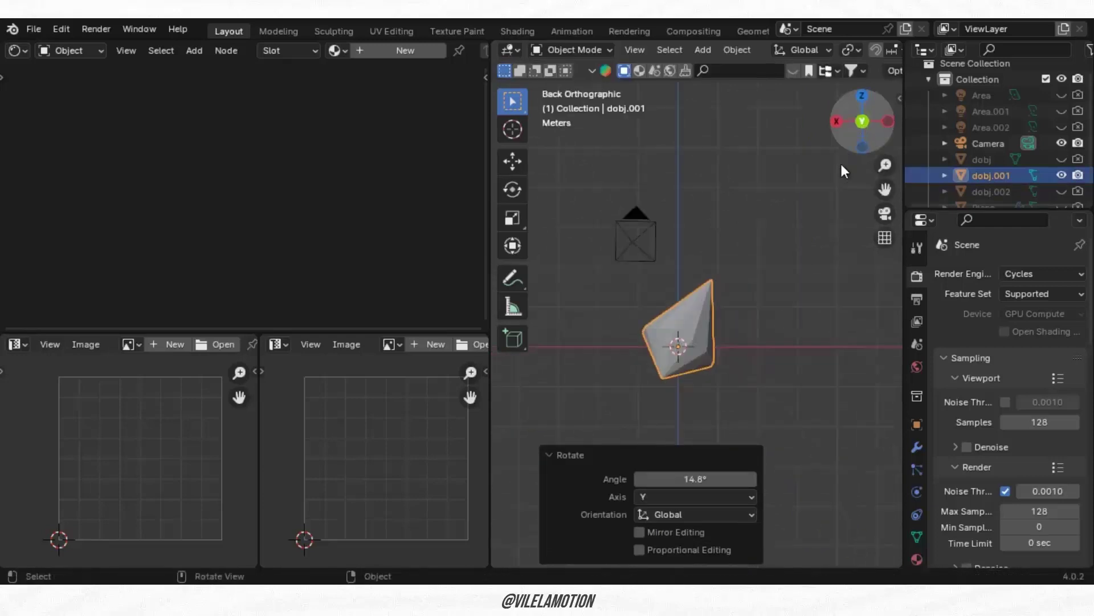
key("r")
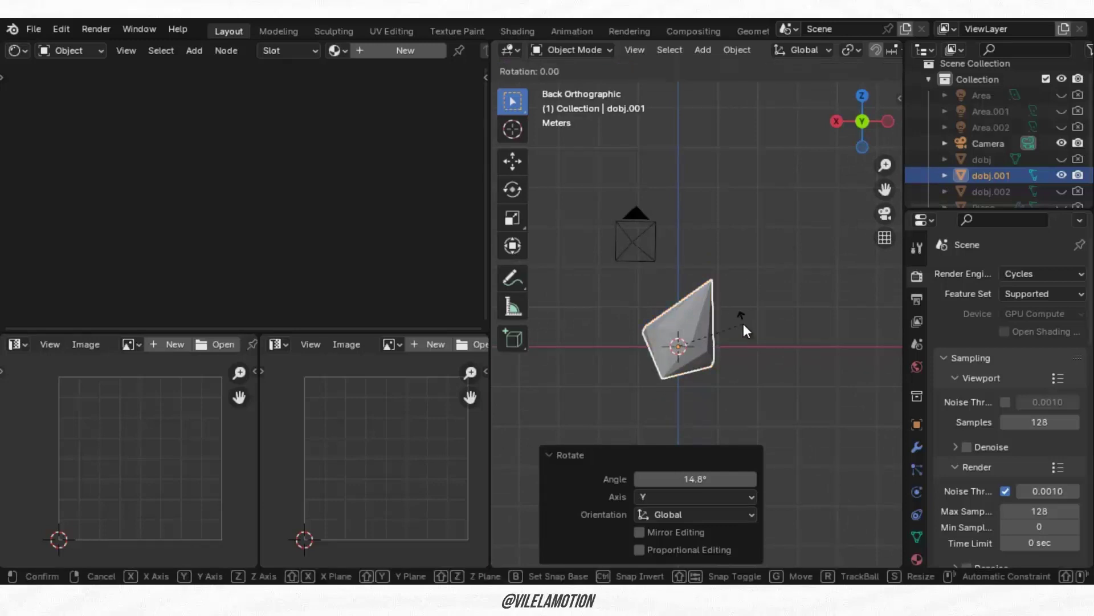
key("x")
right_click(743, 343)
middle_click_drag(744, 343, 771, 348, "shift")
key("shift+a")
mouse_move(691, 268)
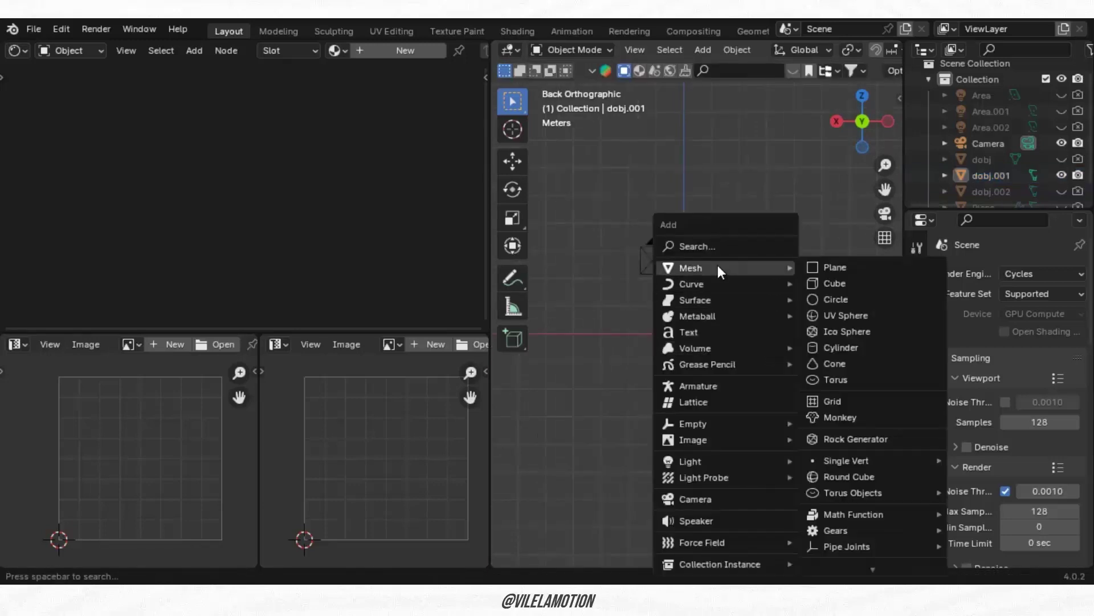
Add a plane under the gem and scale it up 6 times
left_click(854, 264)
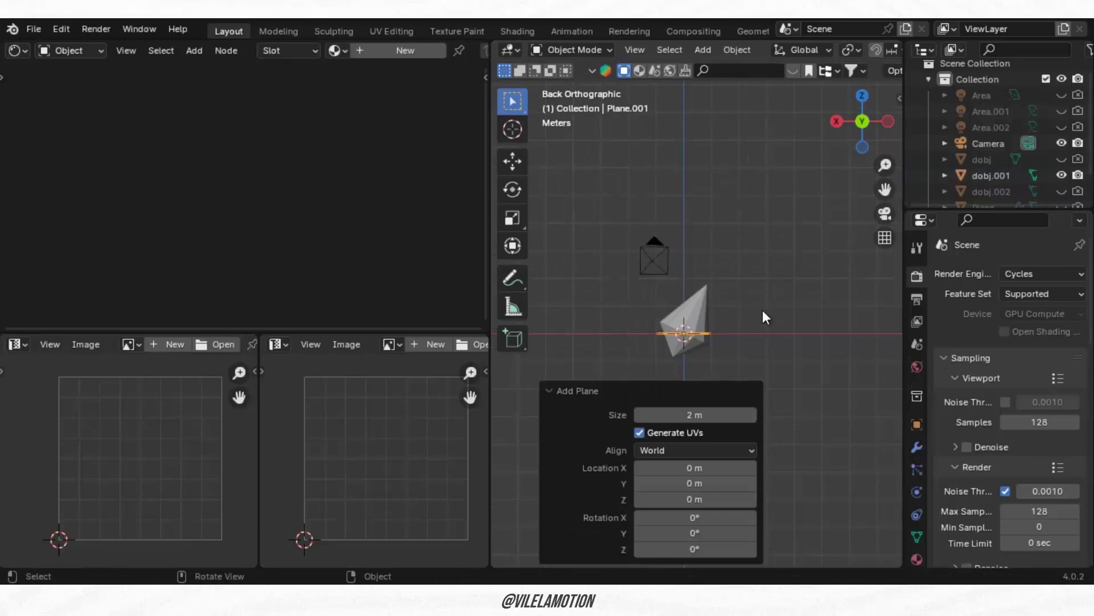
middle_click_drag(767, 305, 770, 332)
type("s")
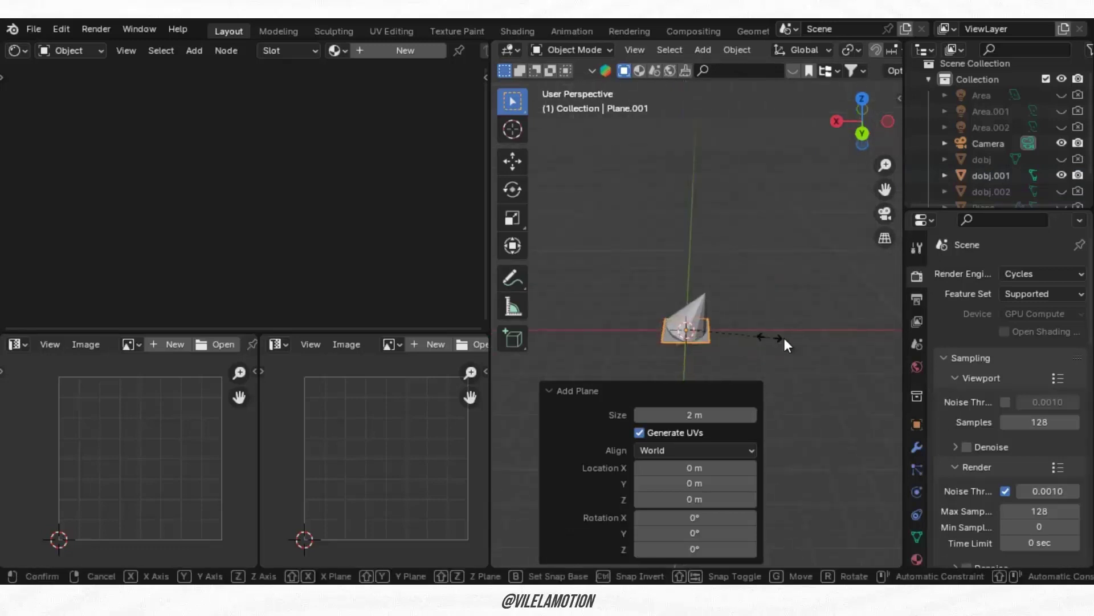
type("6")
key("Return")
Subdivide the plane with 60 cuts in Edit Mode, then return to Object Mode
key("Tab")
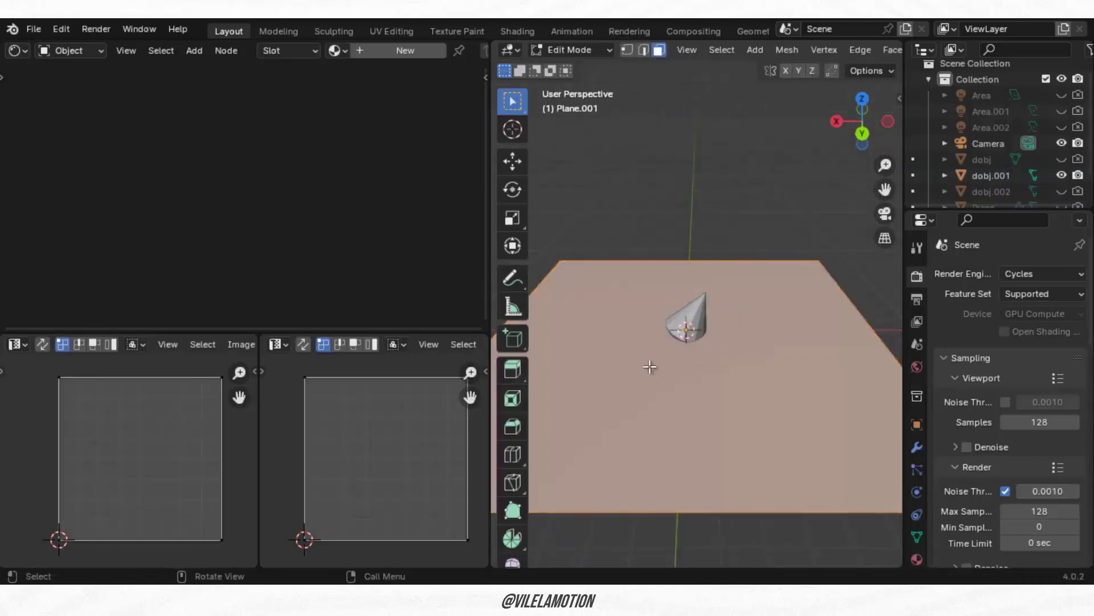
right_click(648, 370)
mouse_move(566, 236)
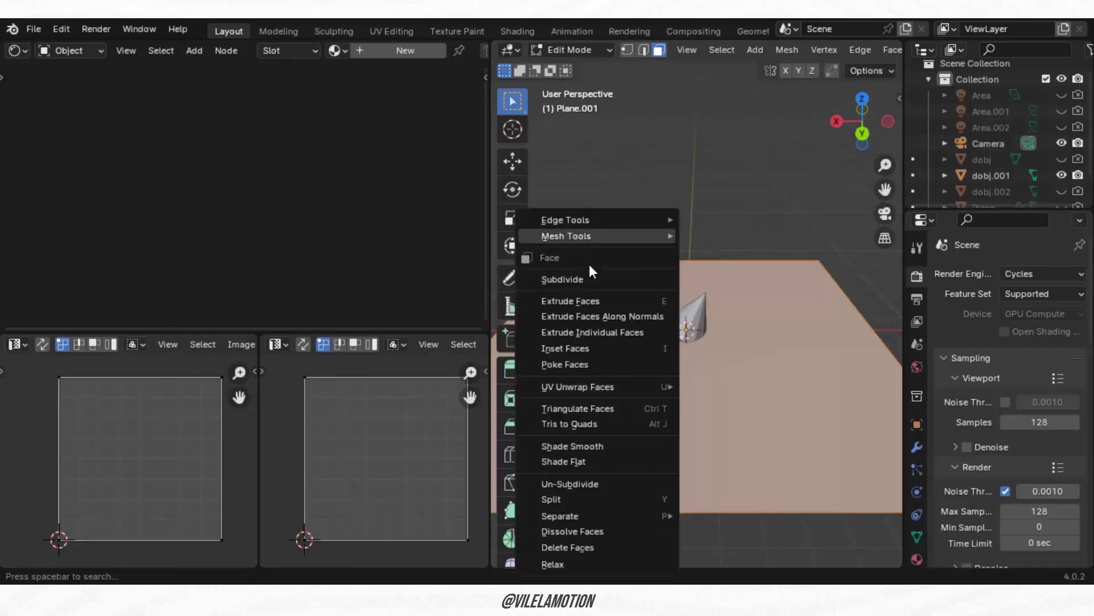
left_click(567, 279)
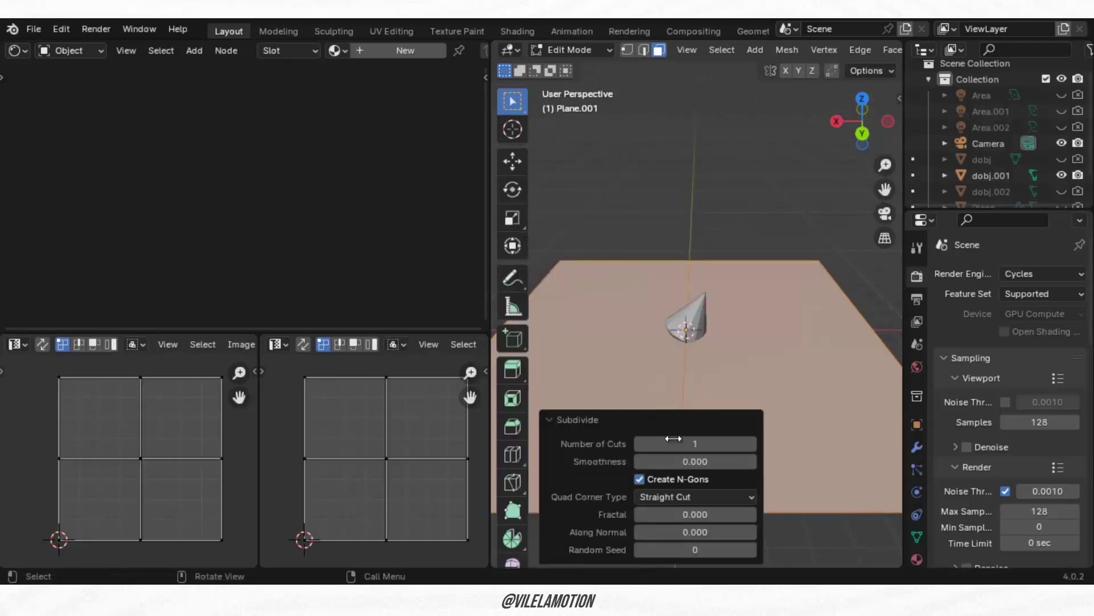
left_click(680, 442)
type("0")
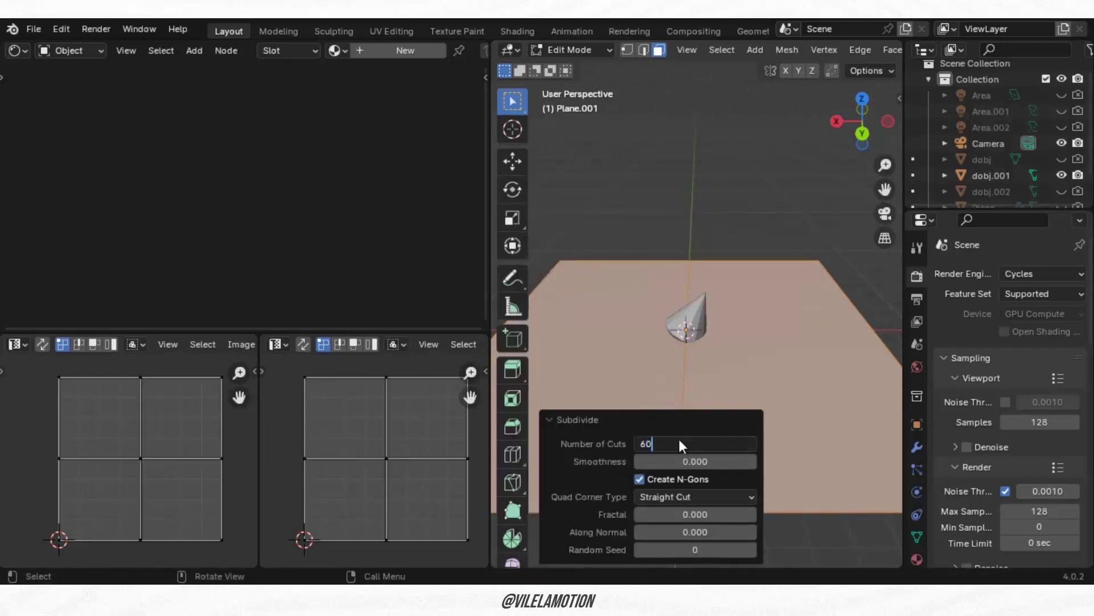
key("Return")
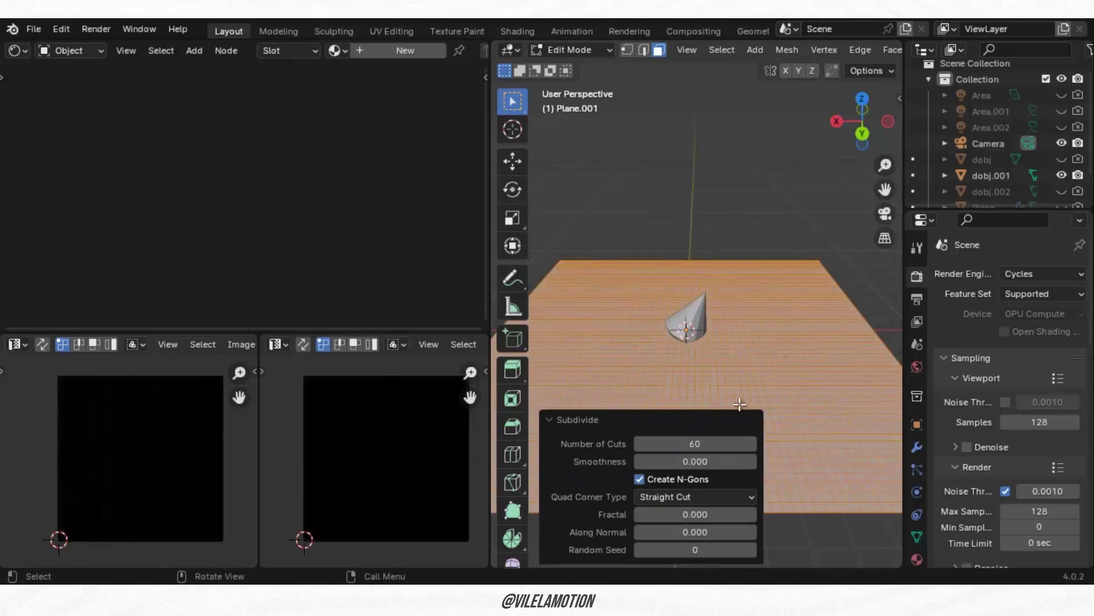
middle_click_drag(773, 326, 749, 318)
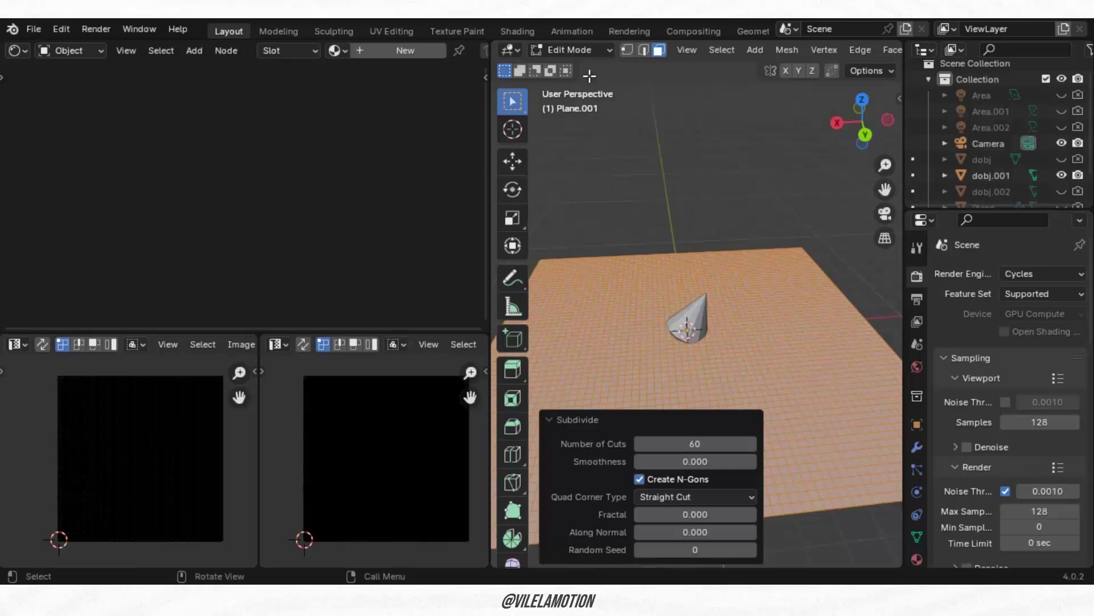
left_click(572, 51)
left_click(576, 70)
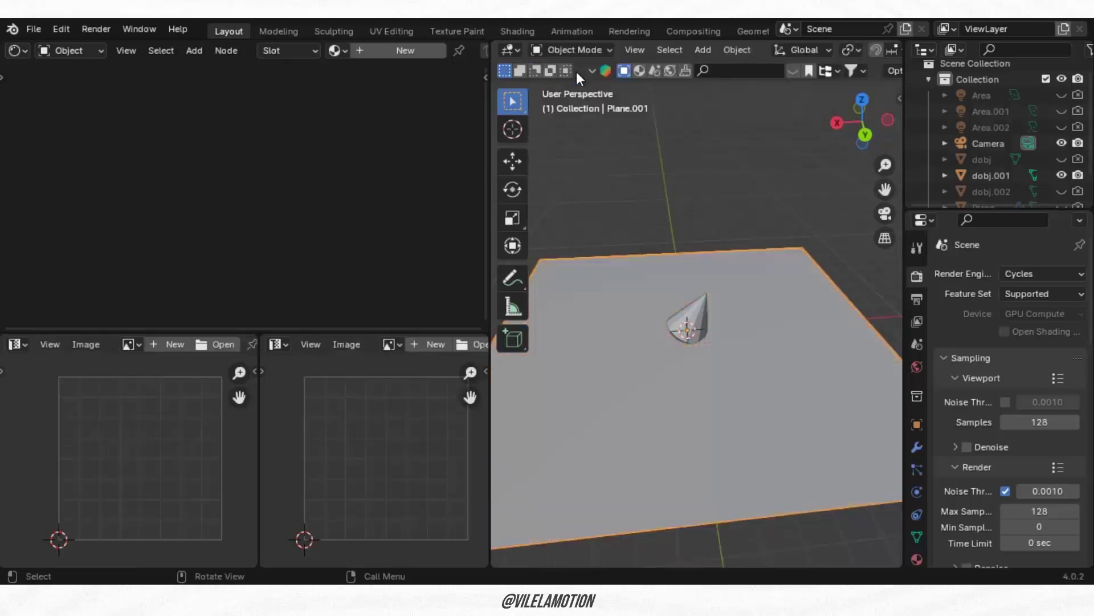
middle_click_drag(803, 372, 698, 231)
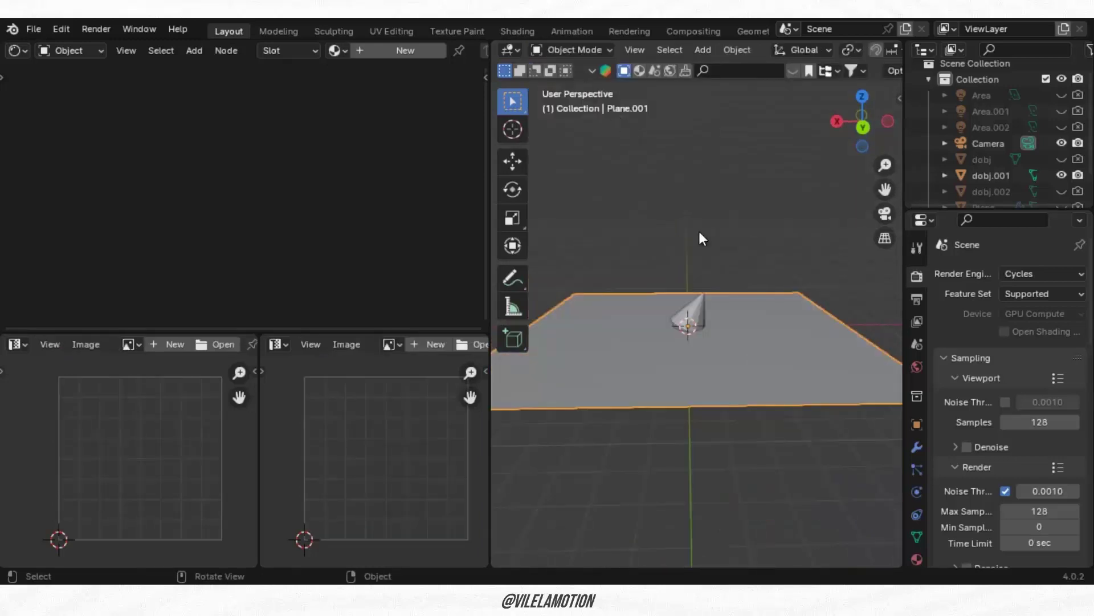
Create a new material for the plane and name it Sand2
left_click(362, 55)
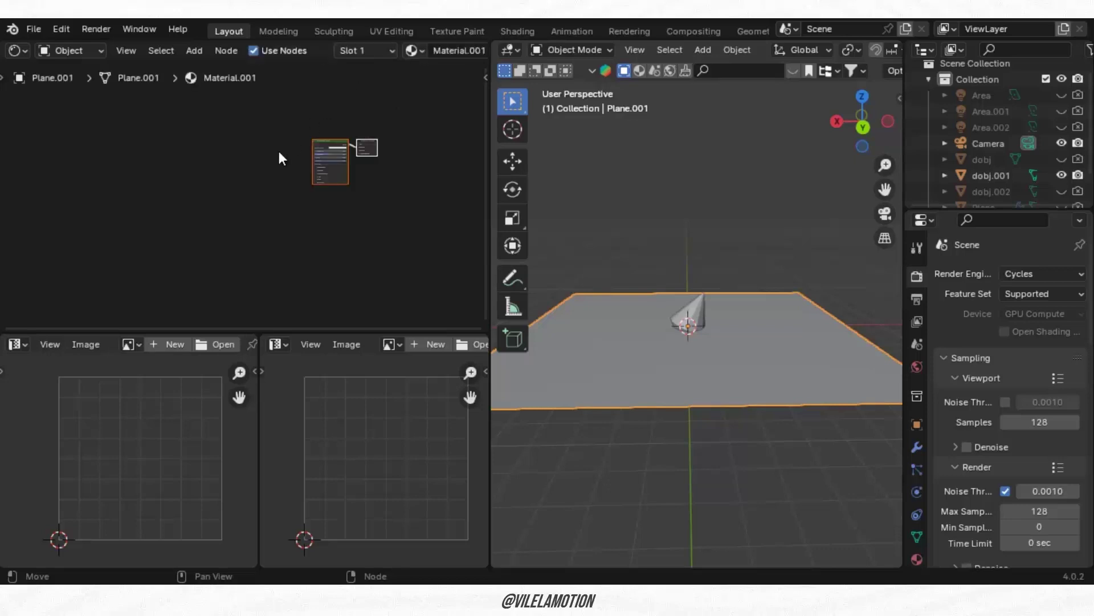
middle_click_drag(291, 200, 333, 200)
scroll(285, 200, "up", 2)
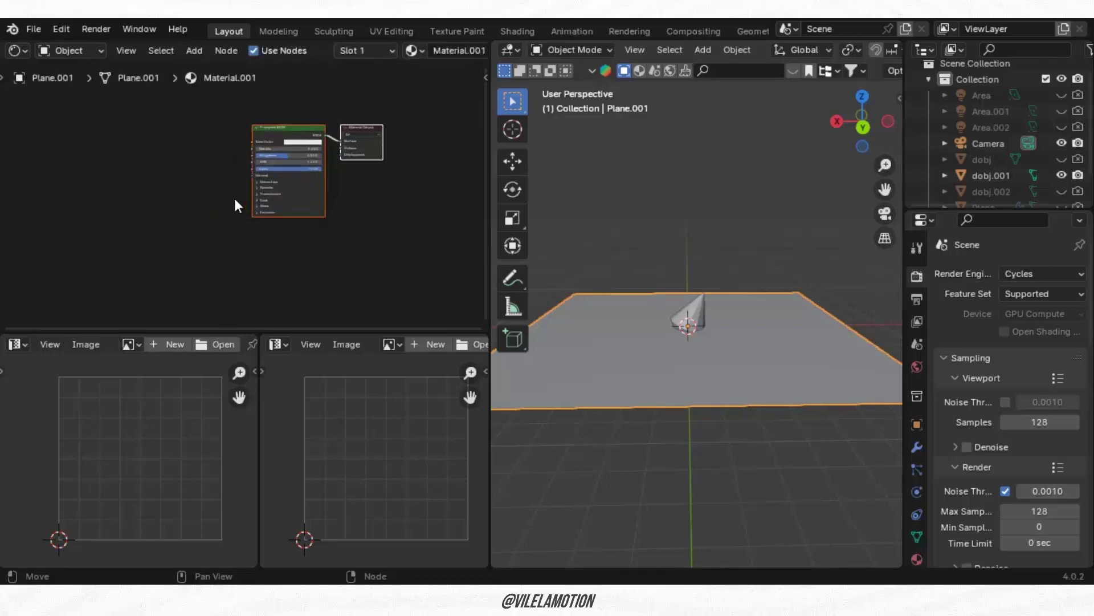
scroll(234, 196, "up", 2)
middle_click_drag(231, 191, 235, 239)
left_click(456, 50)
type("Sand")
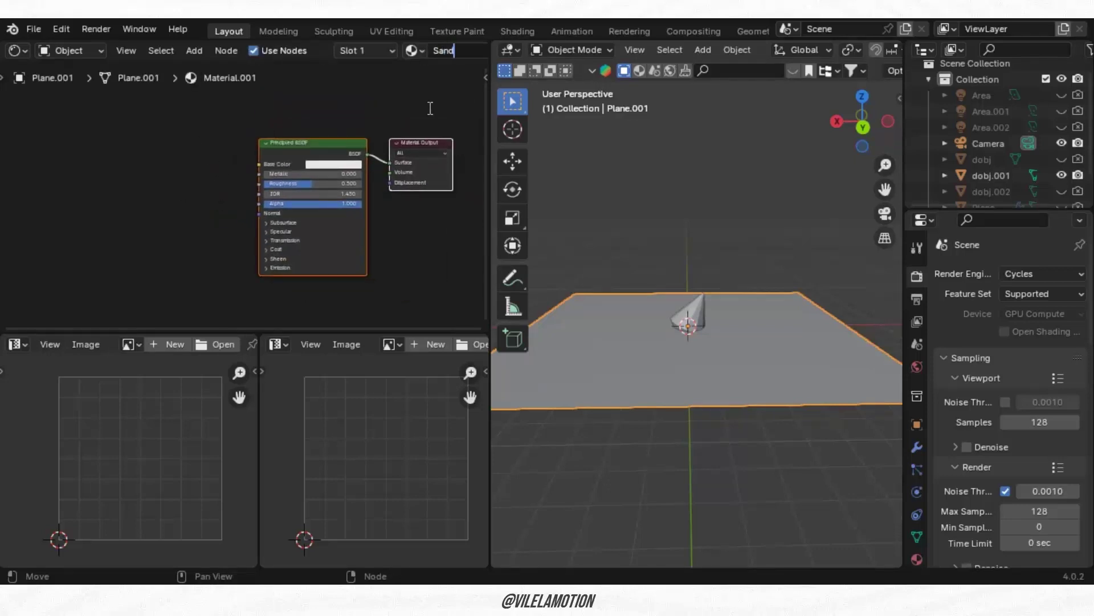
type("2")
key("Return")
scroll(428, 114, "up", 2)
Filter the Add-ons preferences by 'wr' to confirm Node Wrangler is enabled
left_click(61, 28)
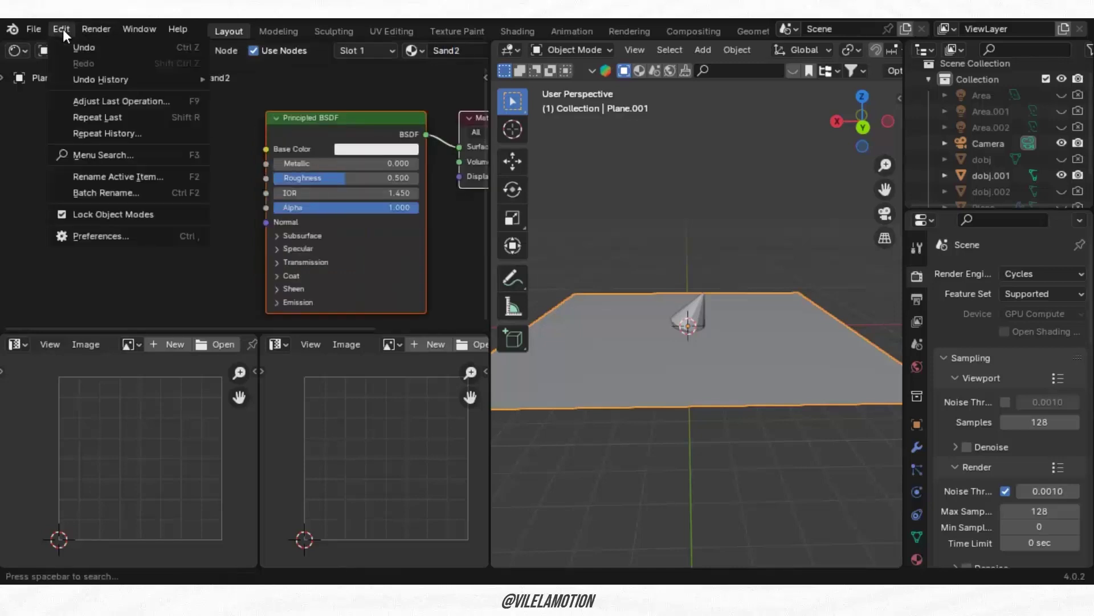
left_click(125, 236)
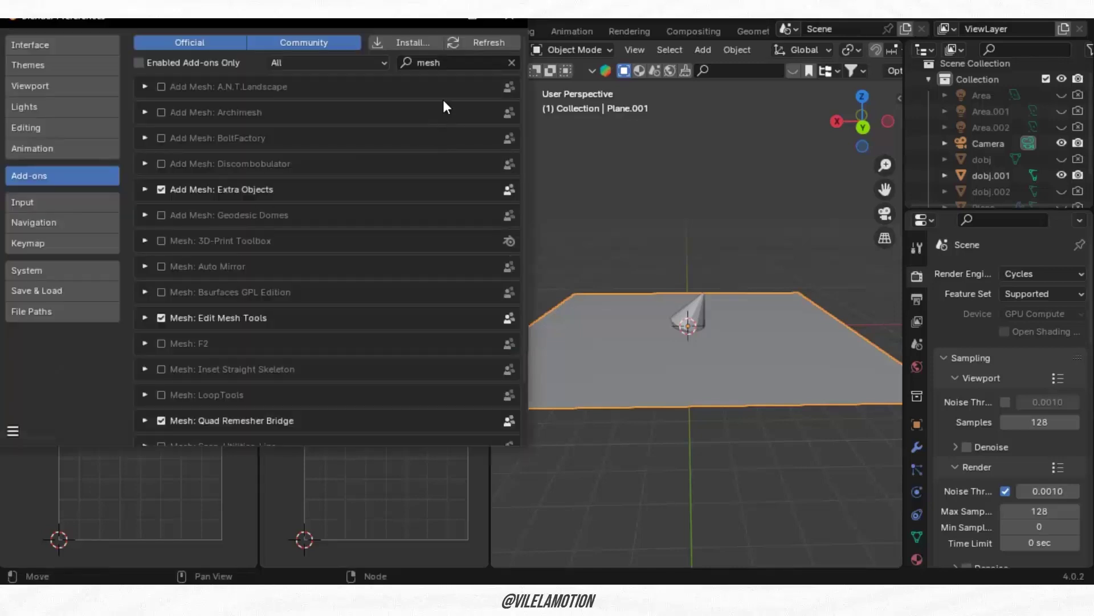
left_click(456, 64)
type("w")
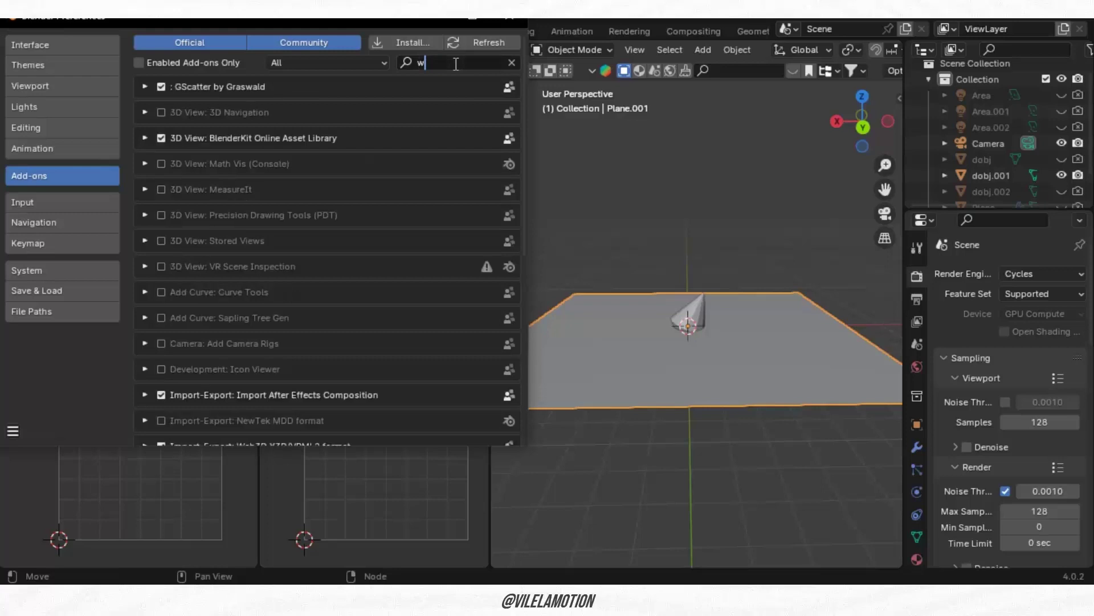
type("r")
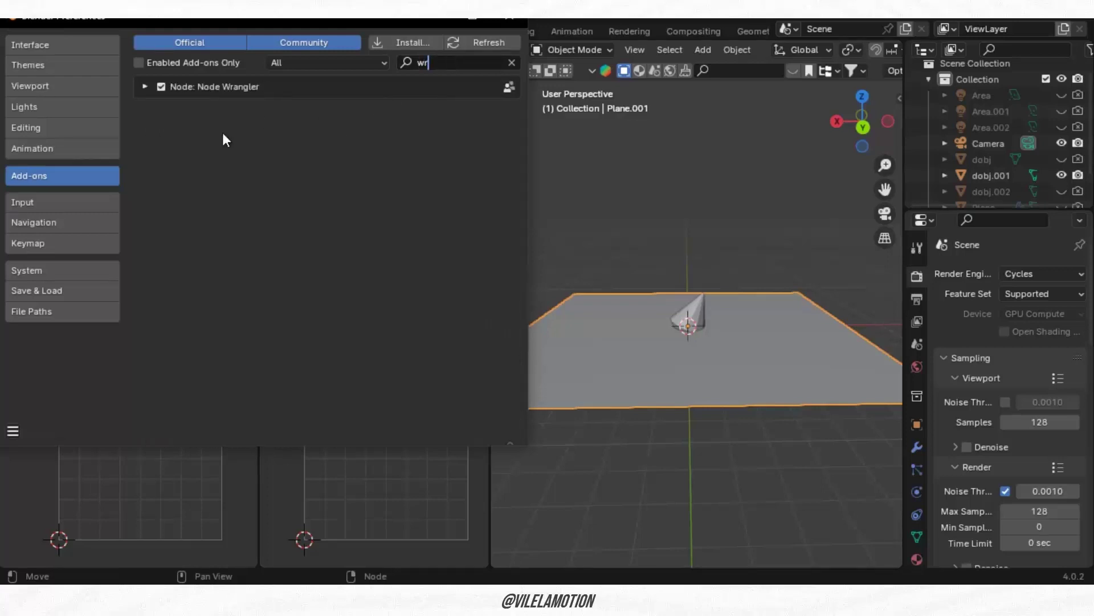
left_click(510, 18)
Run Principled Texture Setup with the Ground035_2K colour, ambient occlusion, NormalGL and roughness maps
left_click(338, 118)
key("ctrl+shift+t")
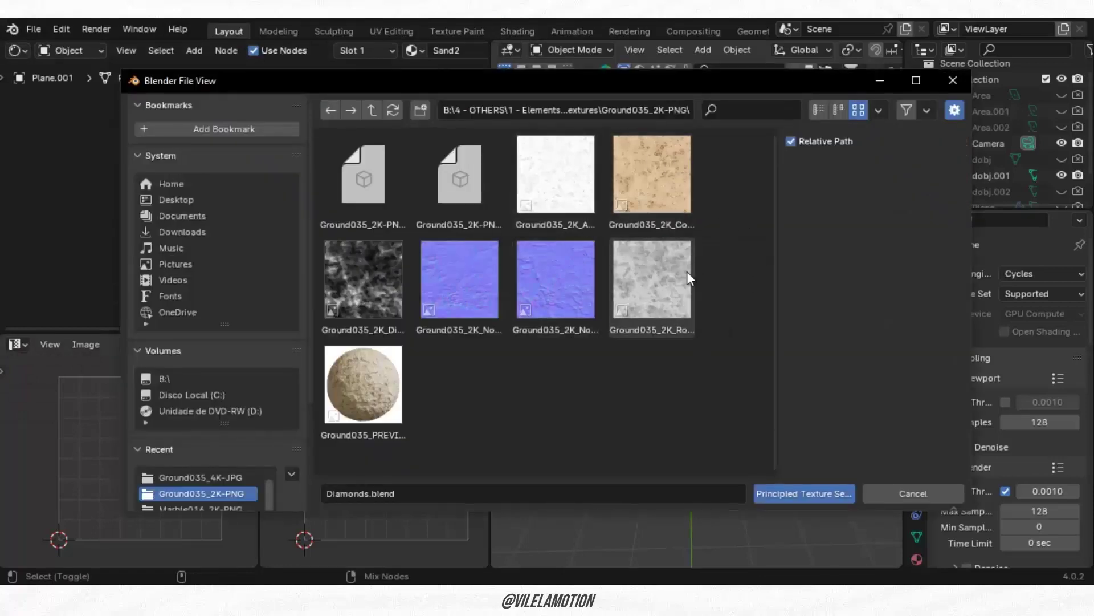
left_click(838, 111)
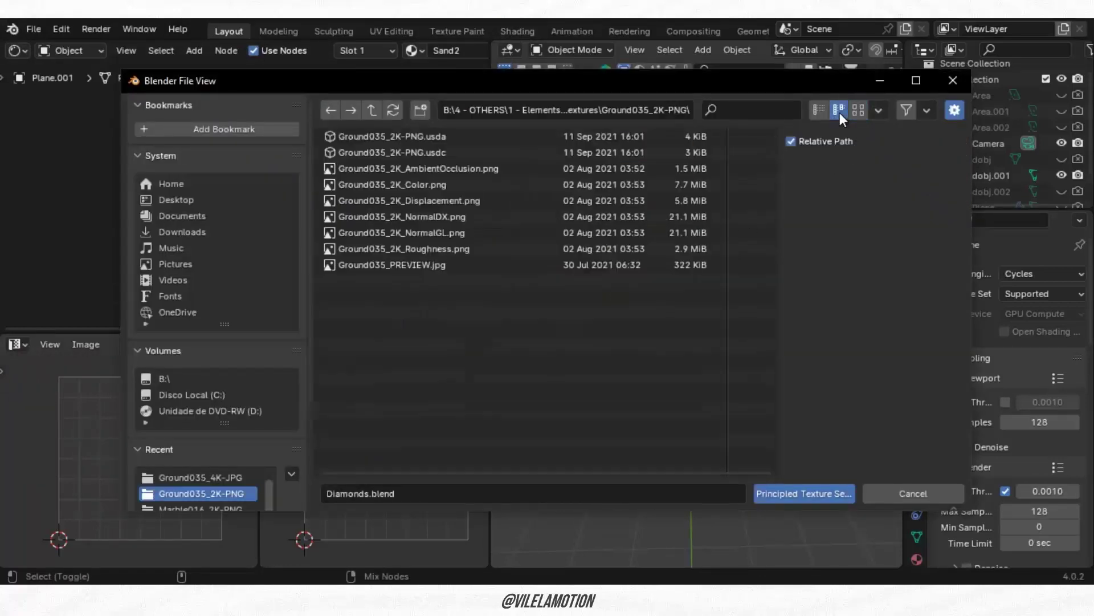
left_click(405, 181)
left_click(415, 171, "shift")
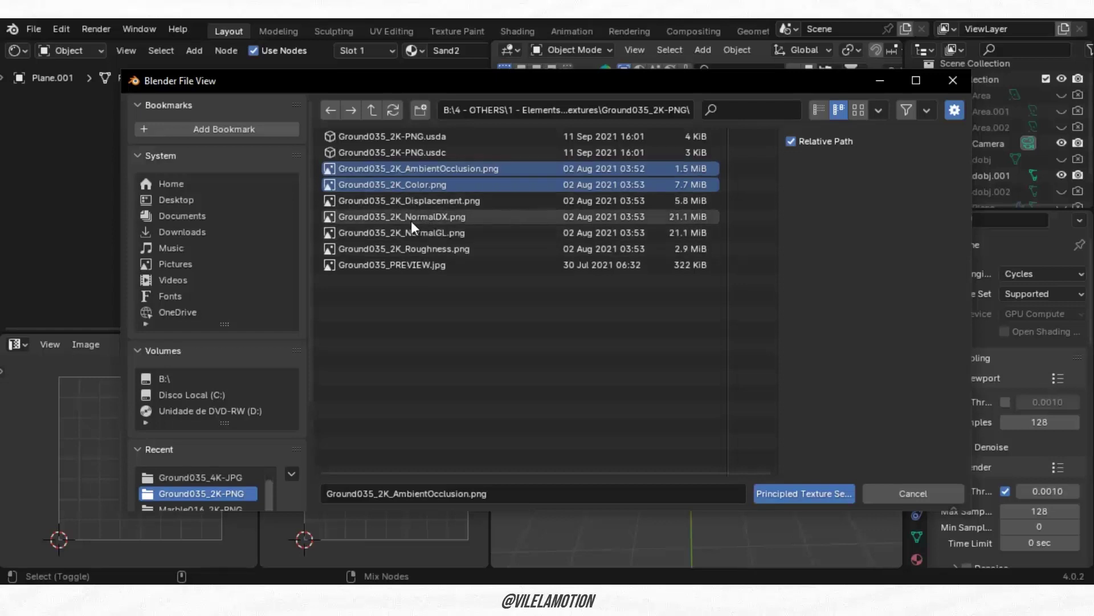
left_click(415, 231, "shift")
left_click(426, 253, "shift")
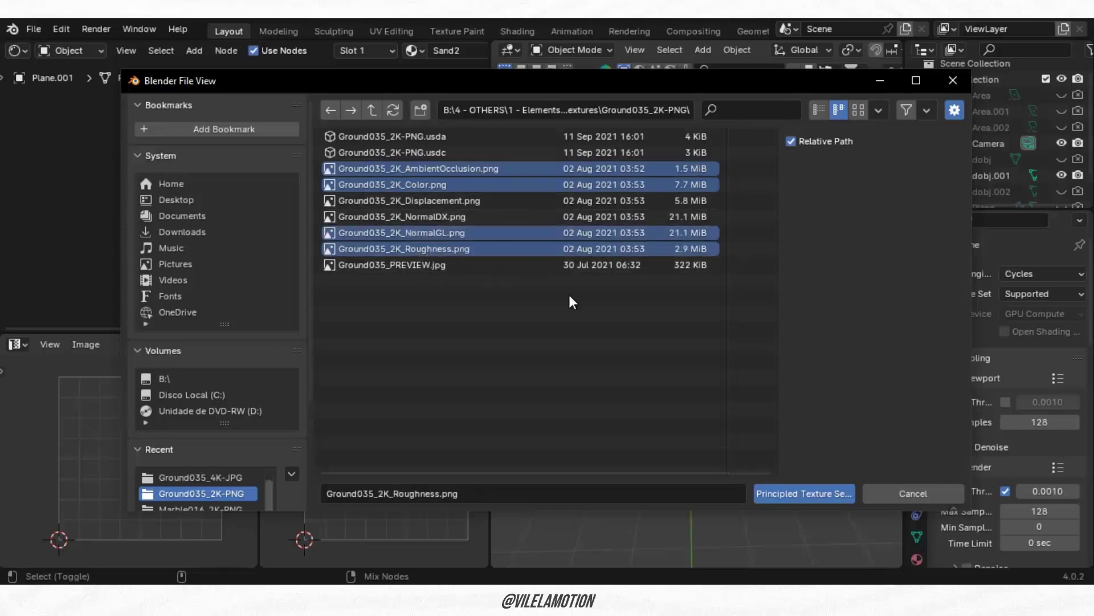
left_click(805, 491)
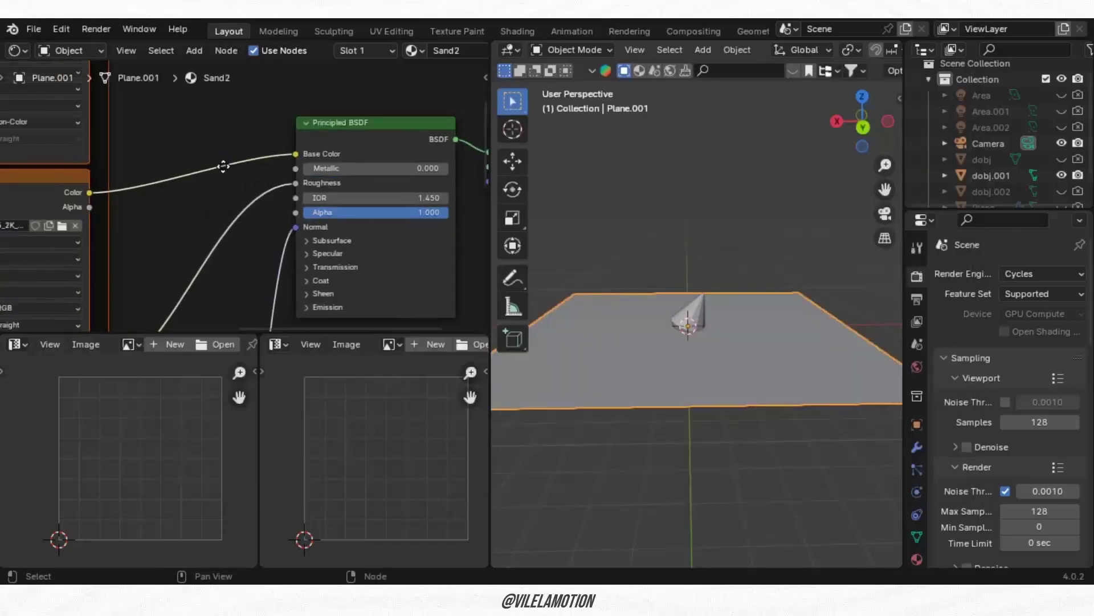
Add a Mix color node above the Sand2 texture nodes
scroll(291, 258, "down", 2)
middle_click_drag(290, 259, 320, 273)
scroll(320, 278, "down", 2)
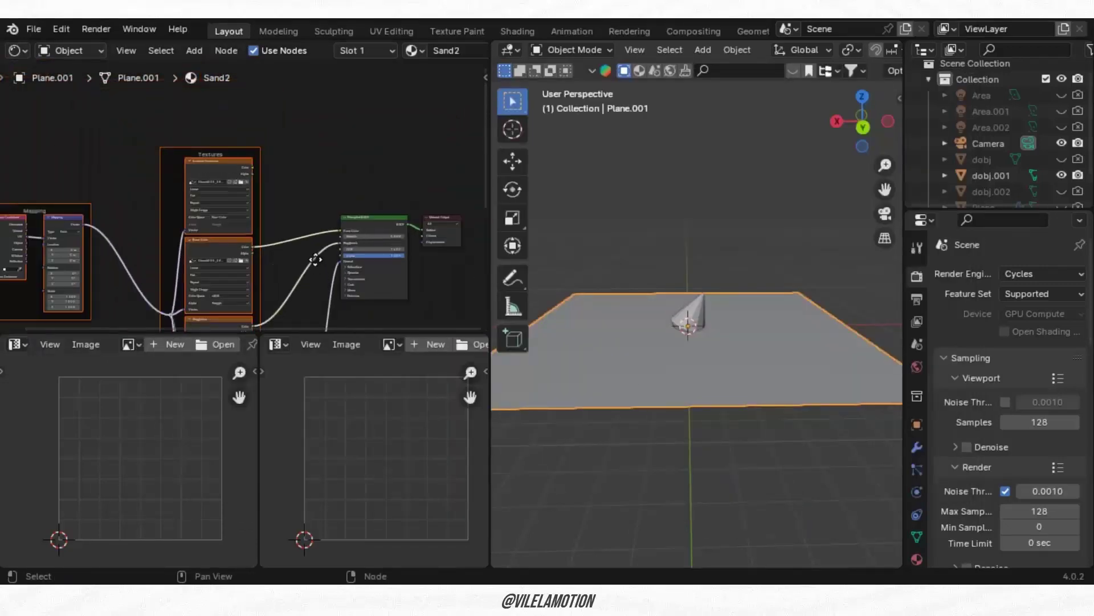
middle_click_drag(295, 163, 285, 231)
scroll(284, 222, "up", 2)
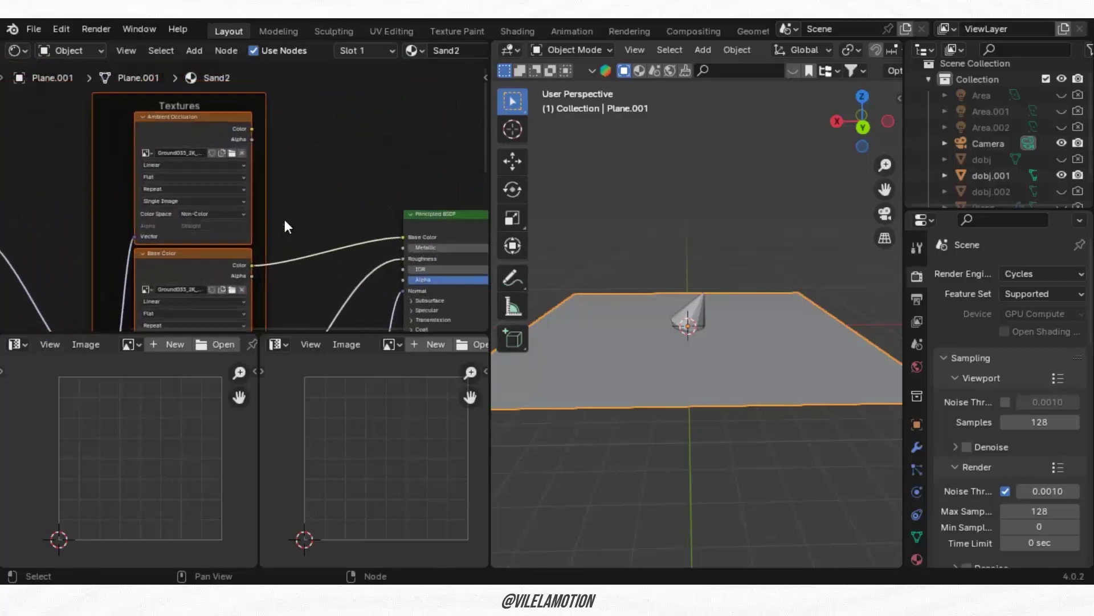
scroll(279, 208, "up", 2)
scroll(302, 174, "up", 2)
key("shift+a")
left_click(300, 172)
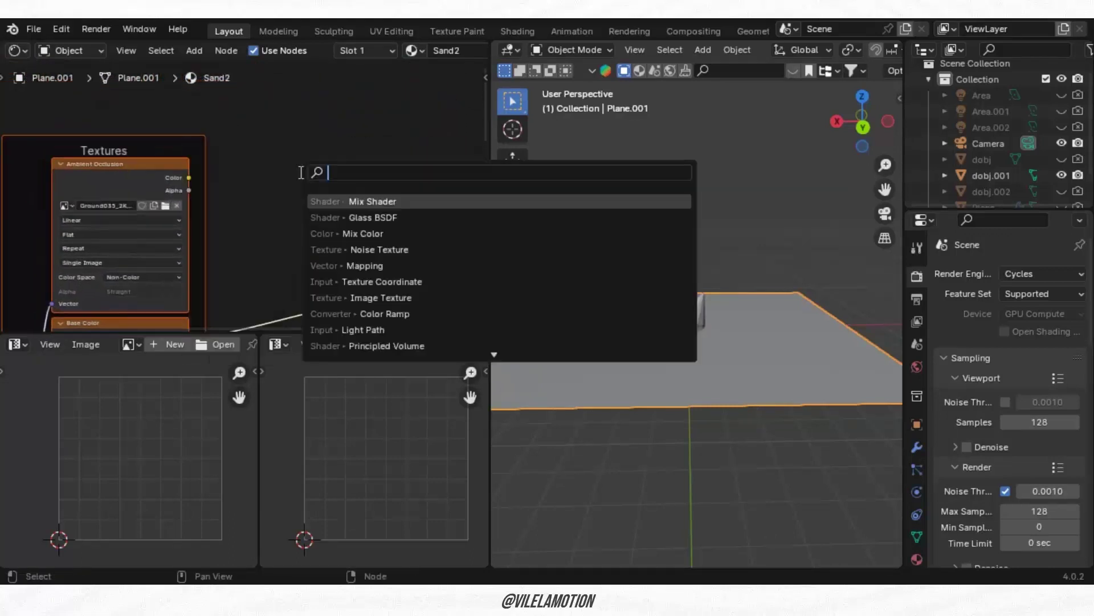
type("mix")
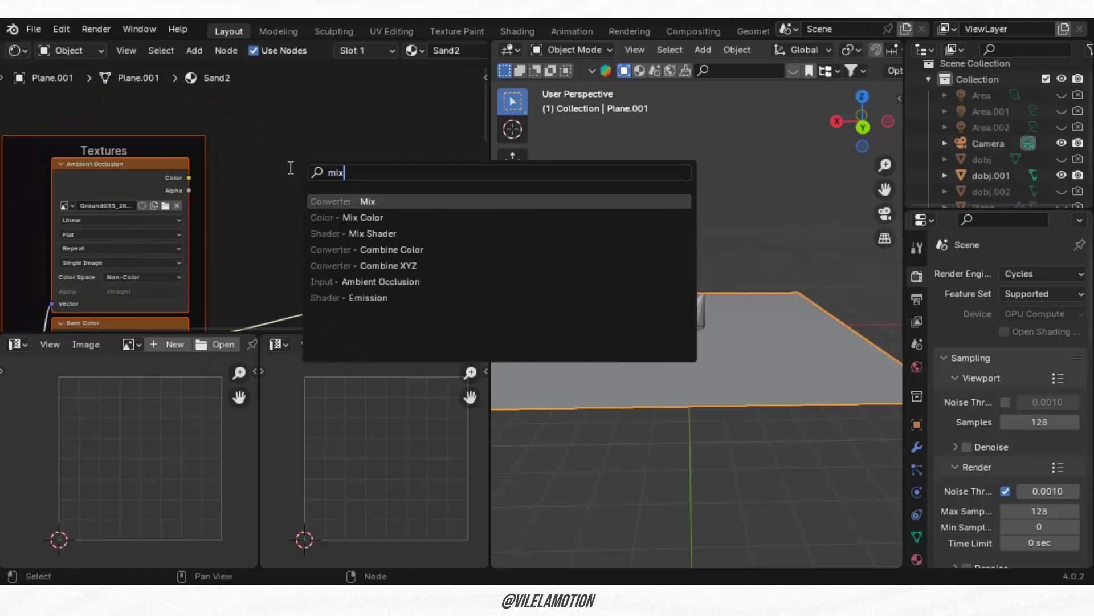
left_click(371, 218)
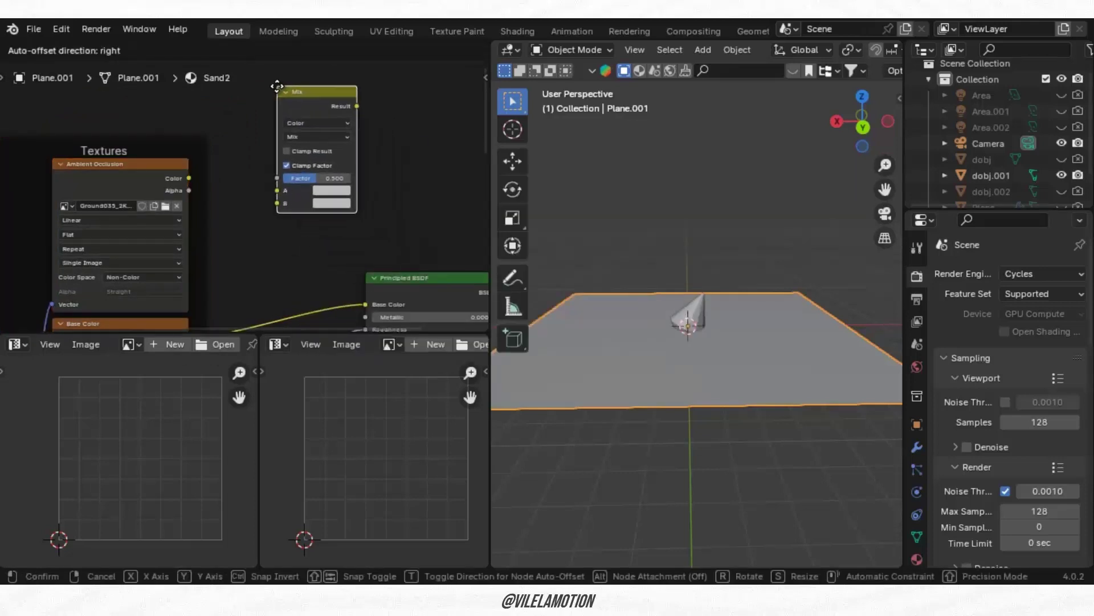
left_click(297, 138)
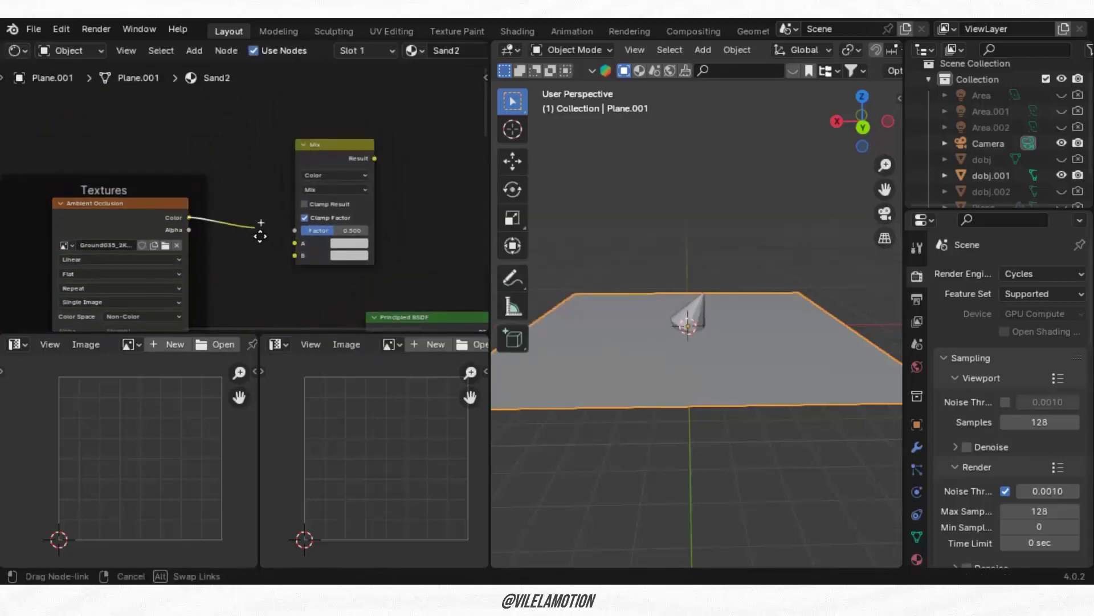
Wire ambient occlusion to Mix A, base colour to B, result to Base Color; preview rendered
left_click_drag(189, 217, 295, 243)
mouse_move(281, 241)
middle_mouse_down()
mouse_move(268, 210)
mouse_move(213, 161)
middle_mouse_up()
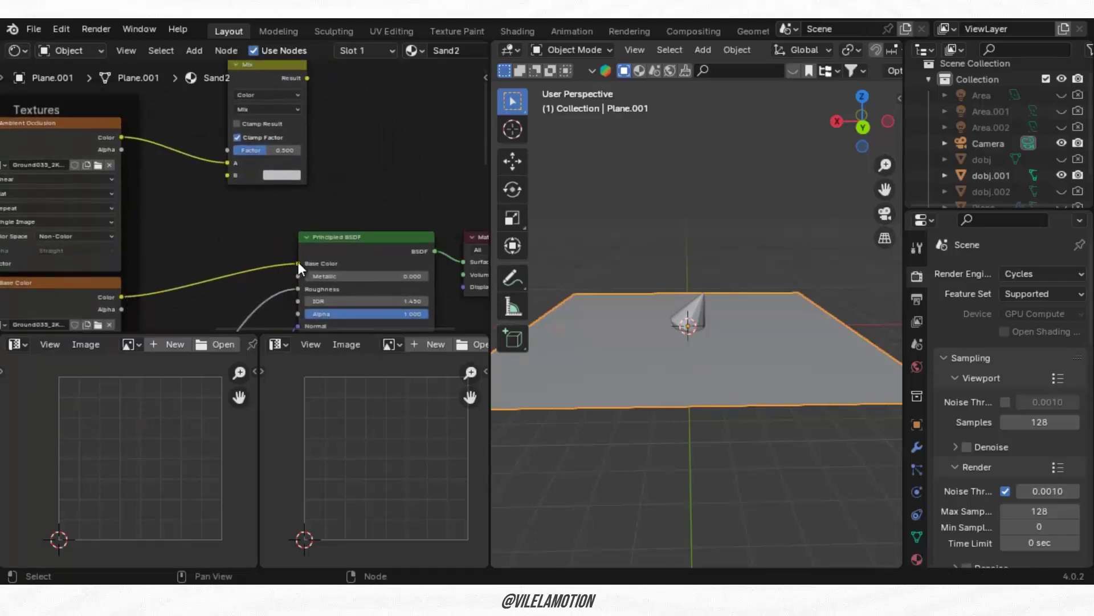
left_click_drag(298, 262, 227, 176)
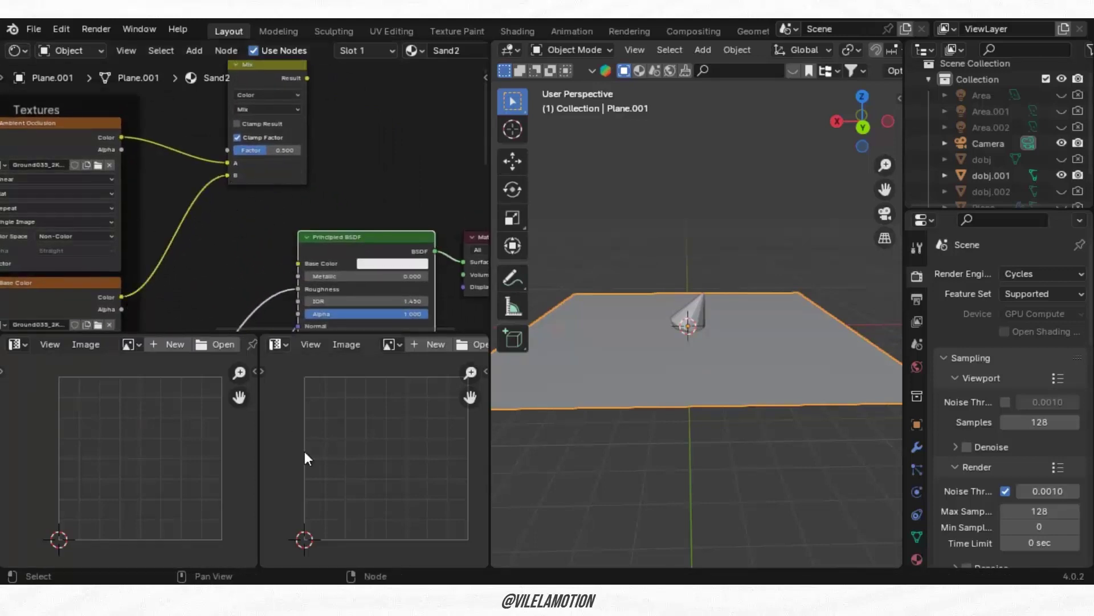
middle_click_drag(306, 78, 348, 73)
left_click_drag(348, 73, 339, 255)
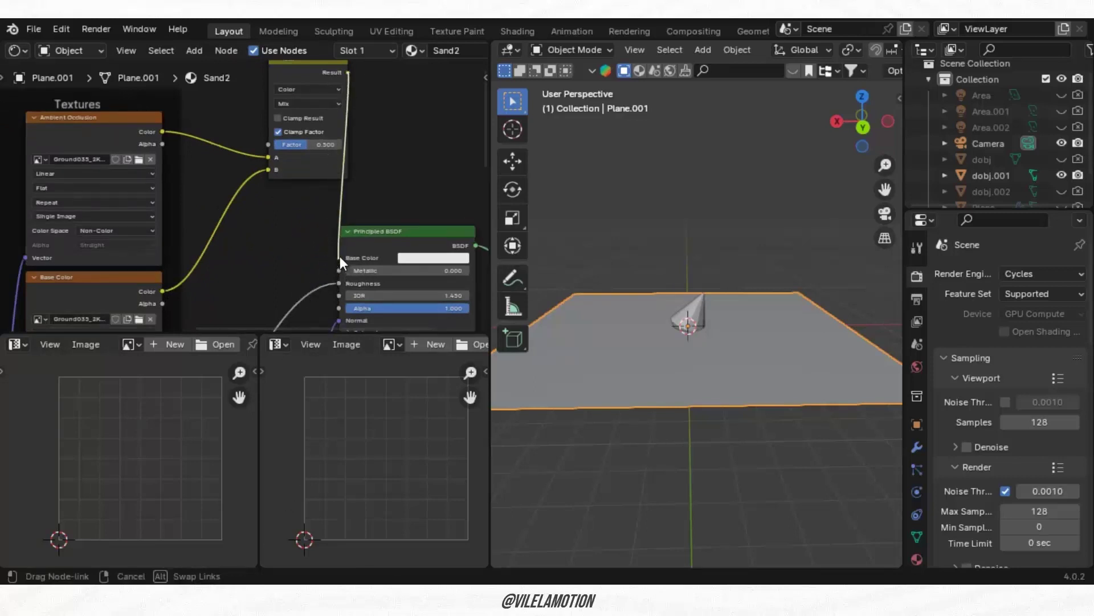
middle_click_drag(307, 209, 364, 254)
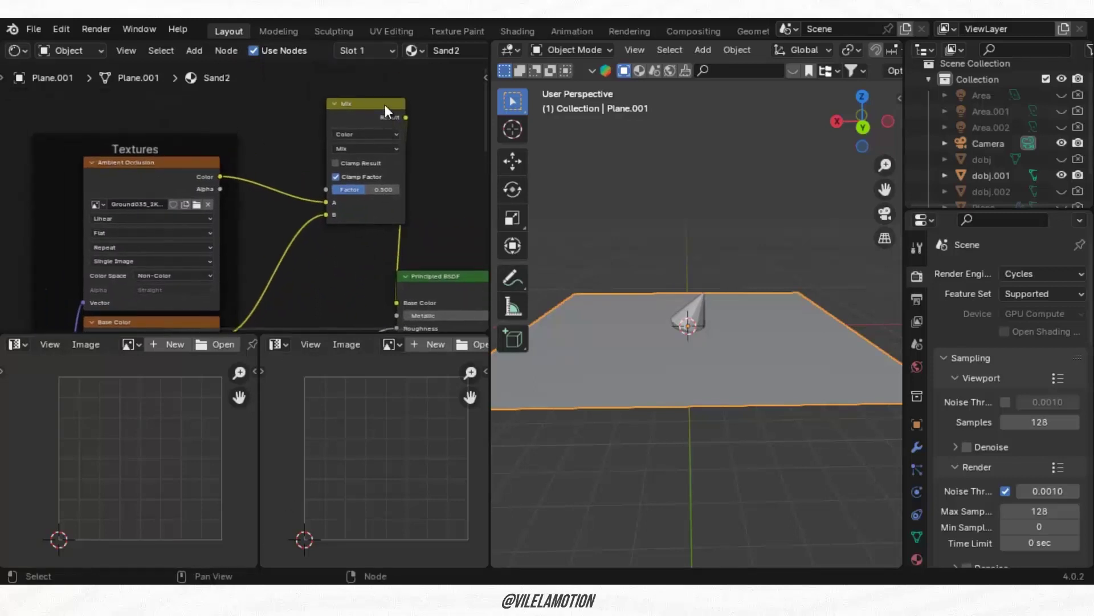
left_click_drag(384, 104, 366, 106)
scroll(710, 276, "up", 2)
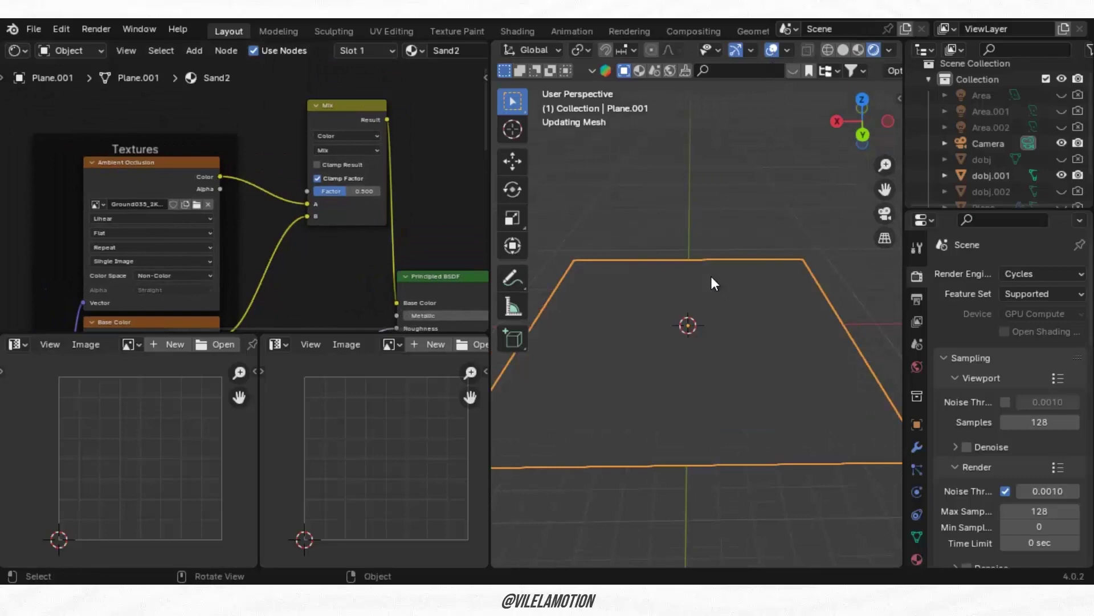
left_click(1061, 98)
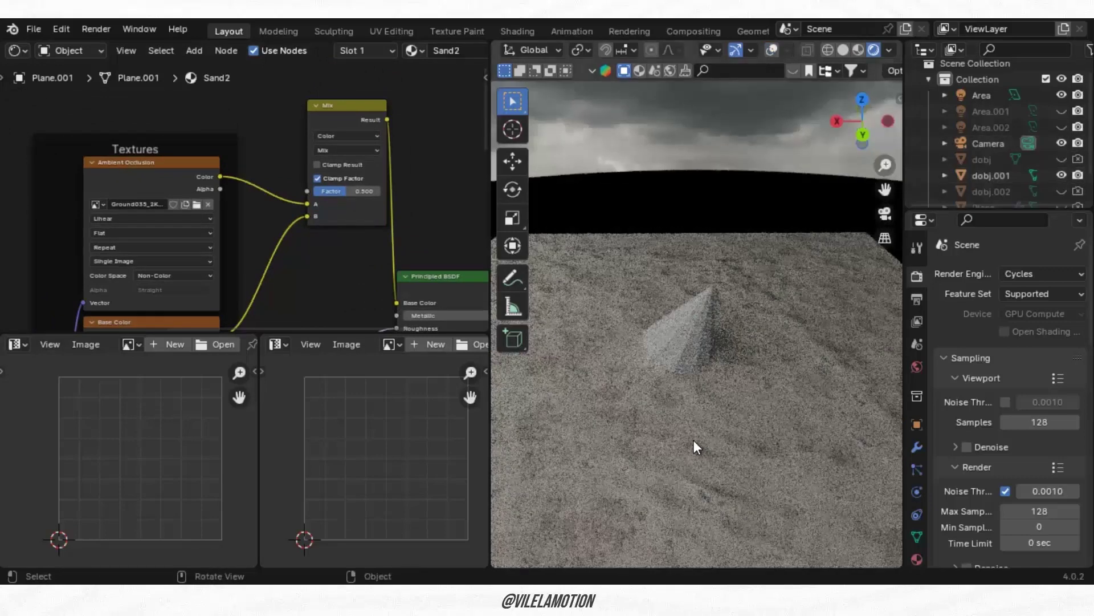
key("shift+a")
left_click(268, 148)
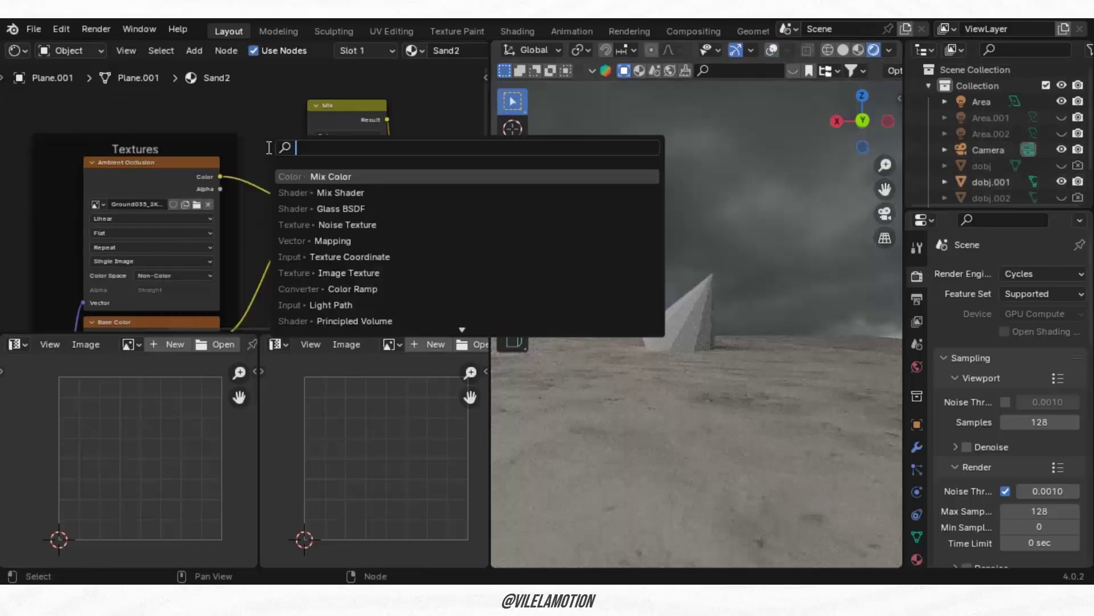
Insert a Color Ramp between the ambient occlusion texture and the Mix node
type("ramp")
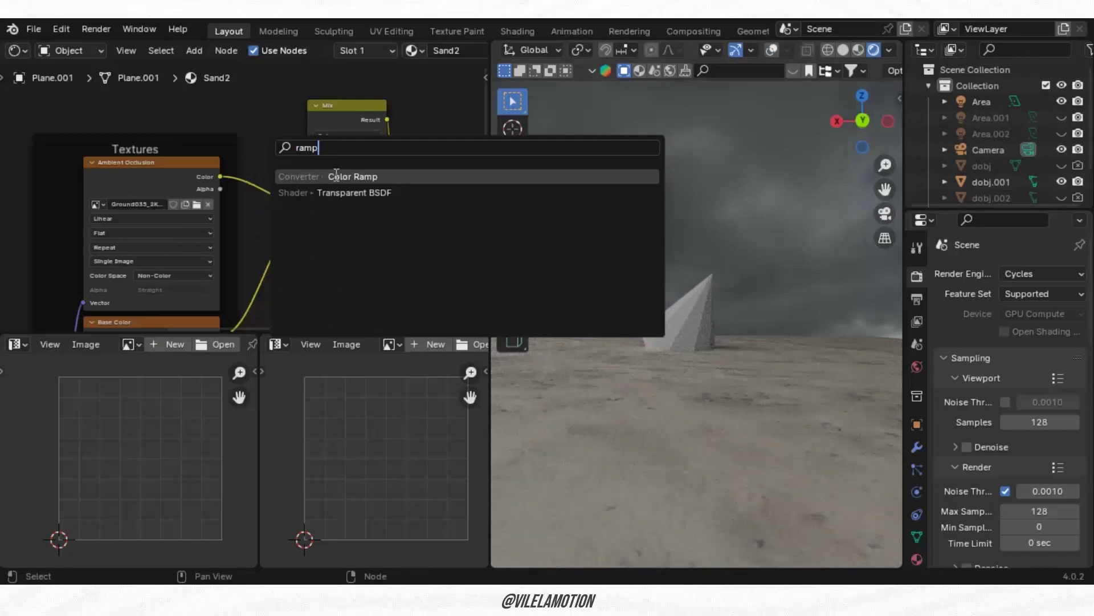
key("Return")
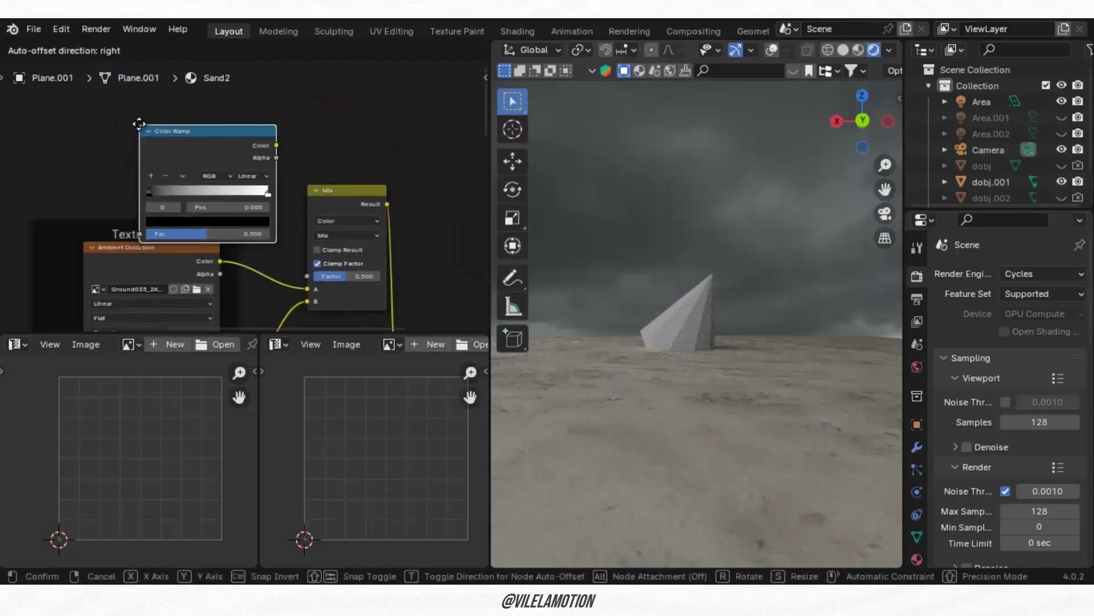
left_click(282, 188)
left_click_drag(350, 192, 404, 176)
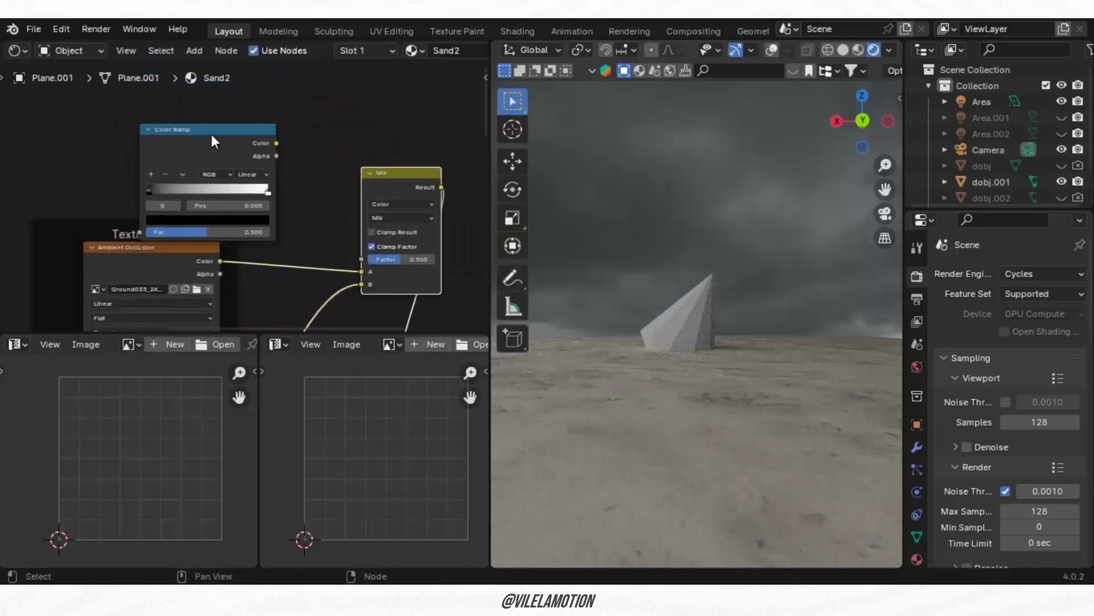
left_click_drag(211, 131, 281, 109)
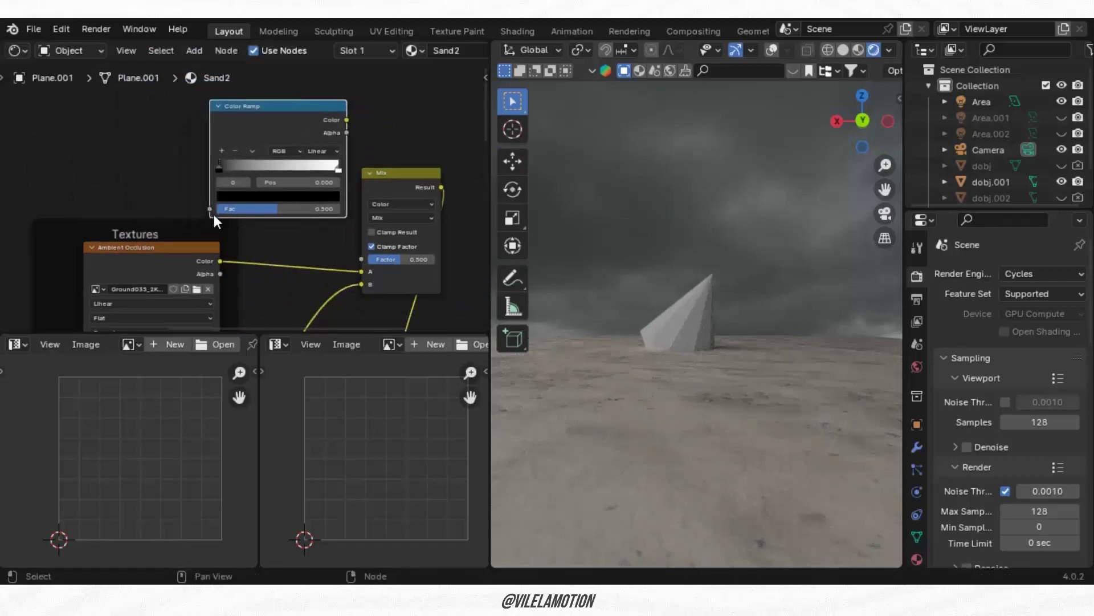
left_click_drag(214, 214, 220, 260)
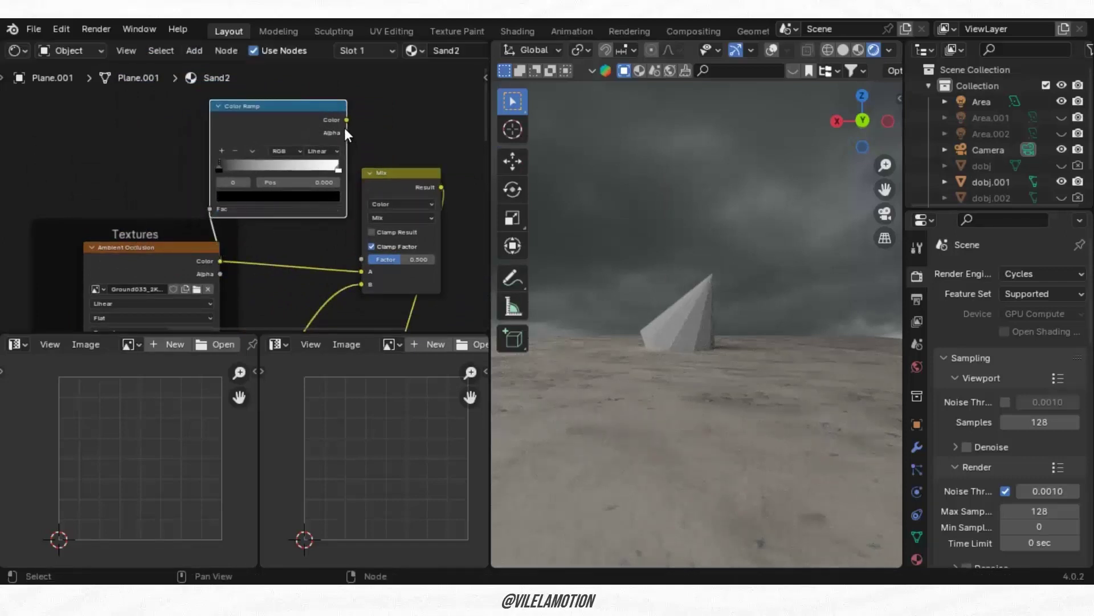
left_click_drag(346, 120, 362, 272)
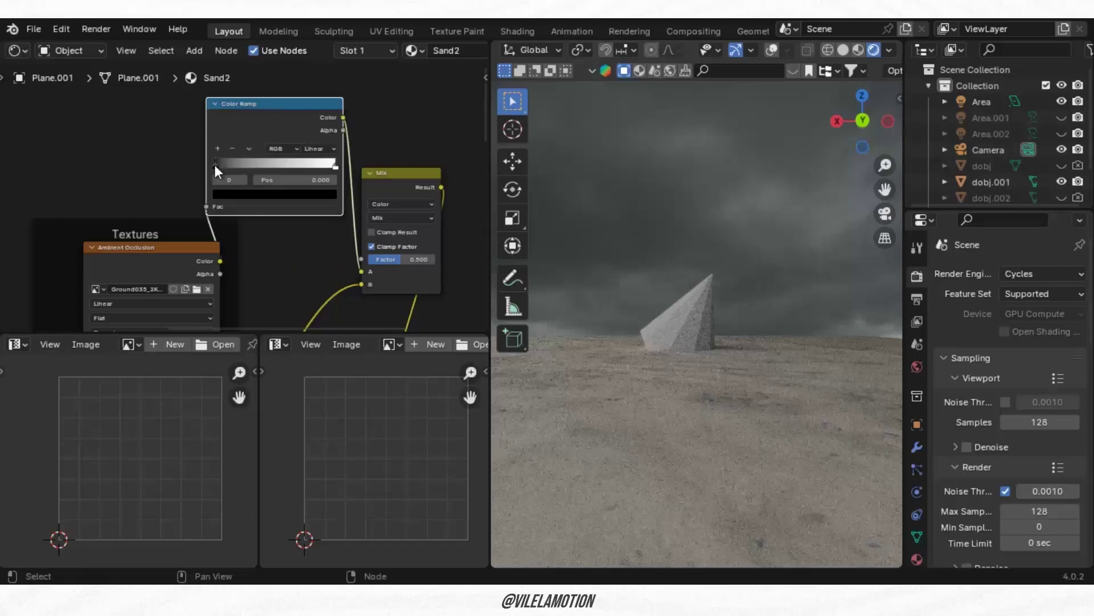
Move the Color Ramp black stop to 0.405 and set the Mix blend mode to Multiply
left_click_drag(214, 166, 262, 165)
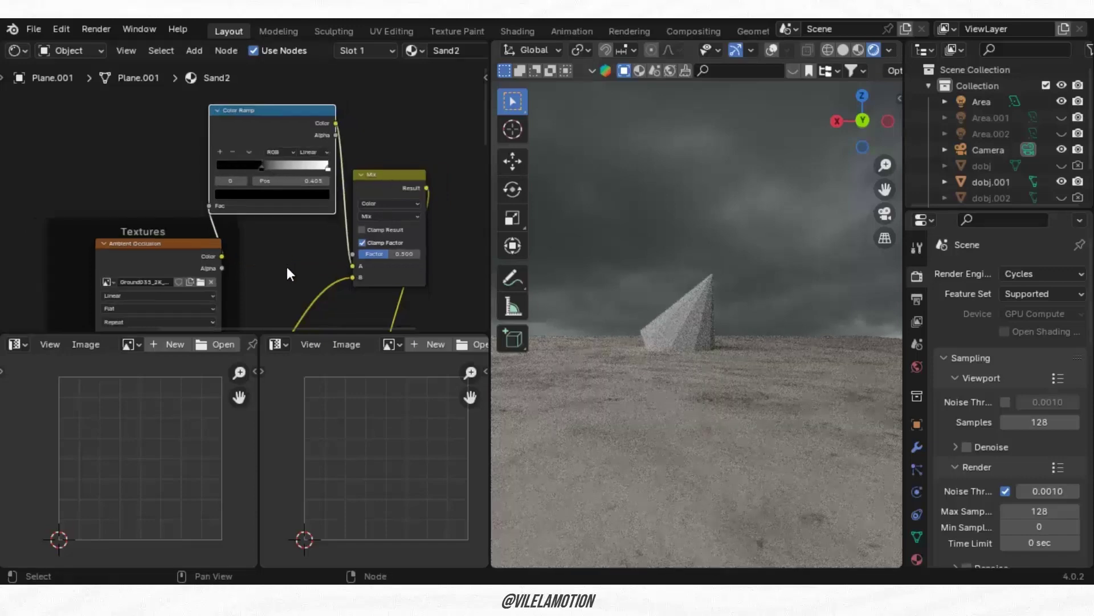
scroll(291, 279, "down", 2)
scroll(319, 137, "up", 4)
left_click(320, 120)
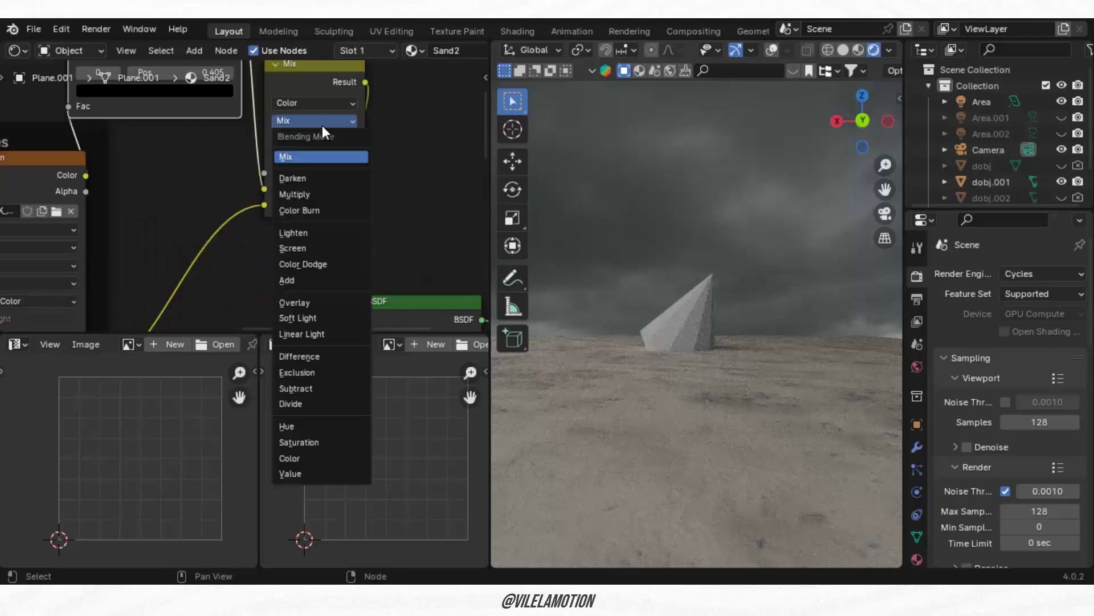
left_click(324, 194)
middle_click_drag(414, 189, 472, 293)
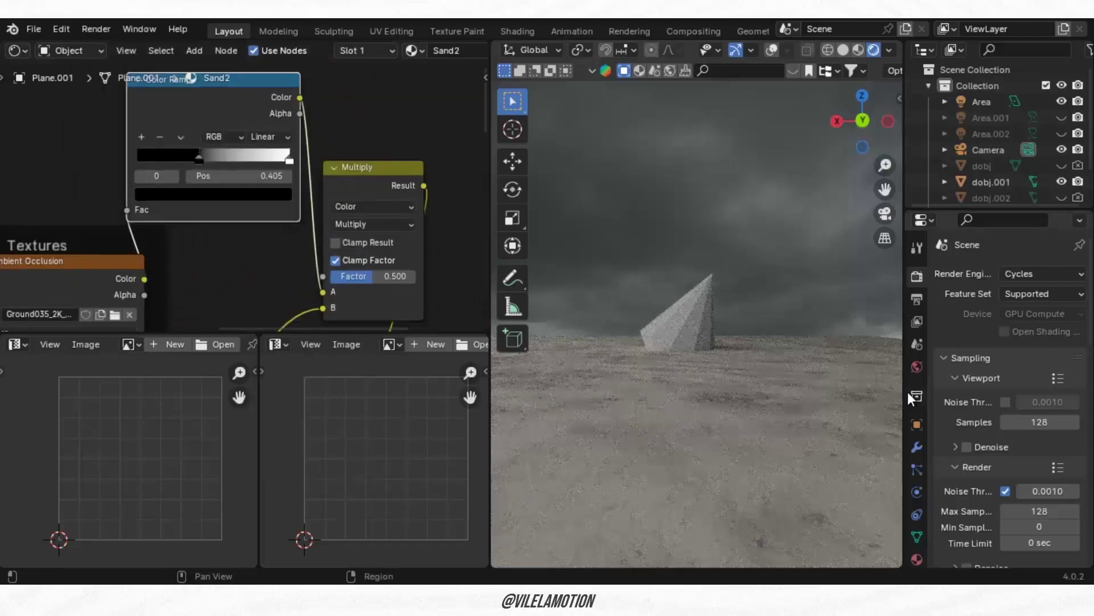
left_click(916, 367)
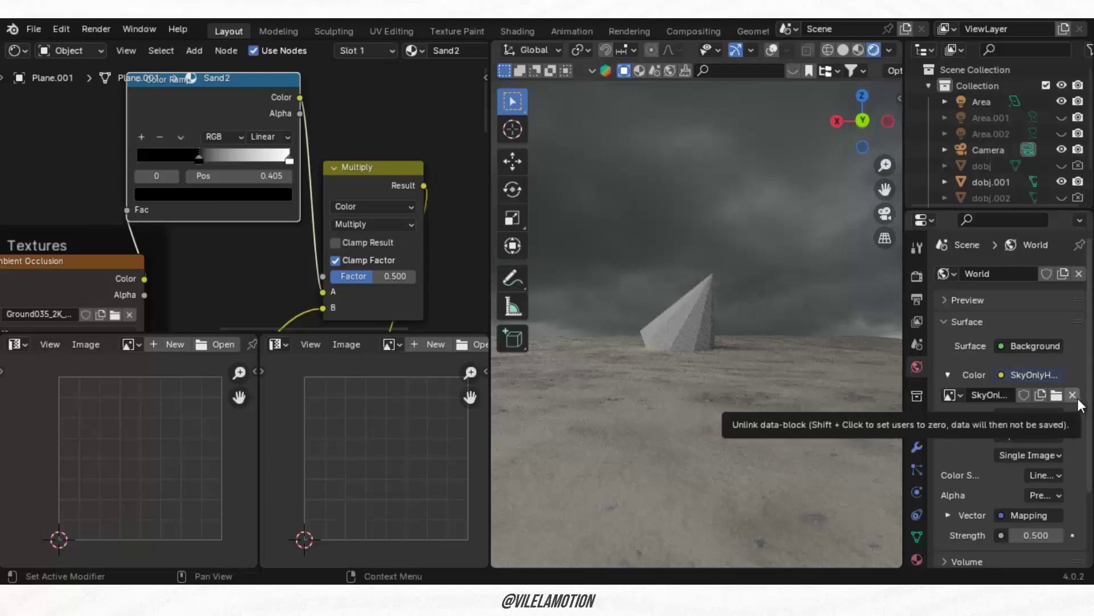
Drive the world Color with an Environment Texture loading SkyOnlyHDRI033_2K-HDR.exr
left_click(1003, 374)
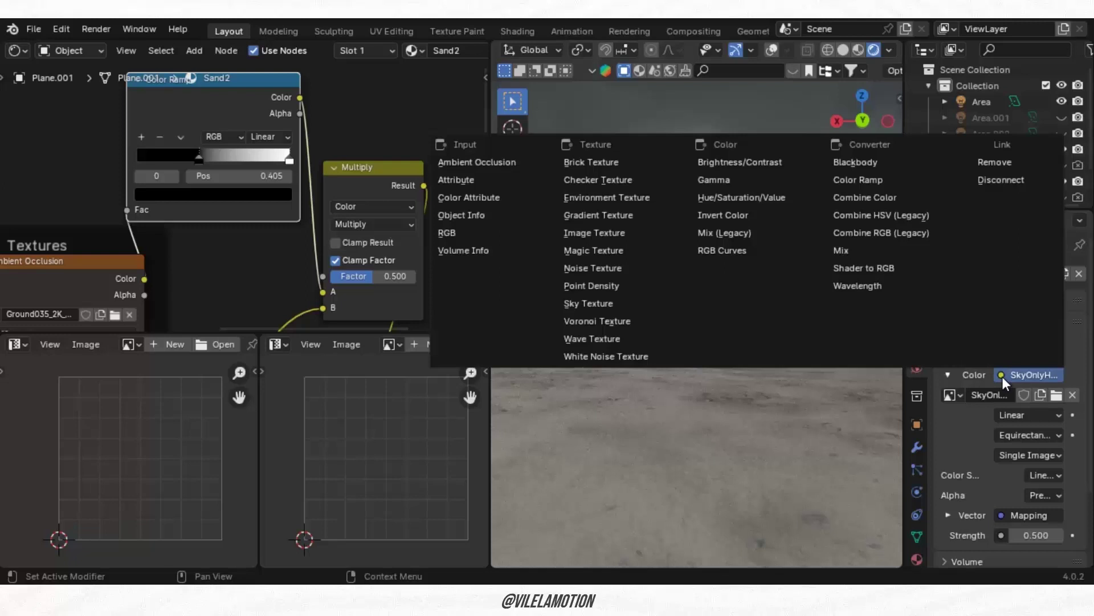
left_click(610, 197)
left_click(1057, 398)
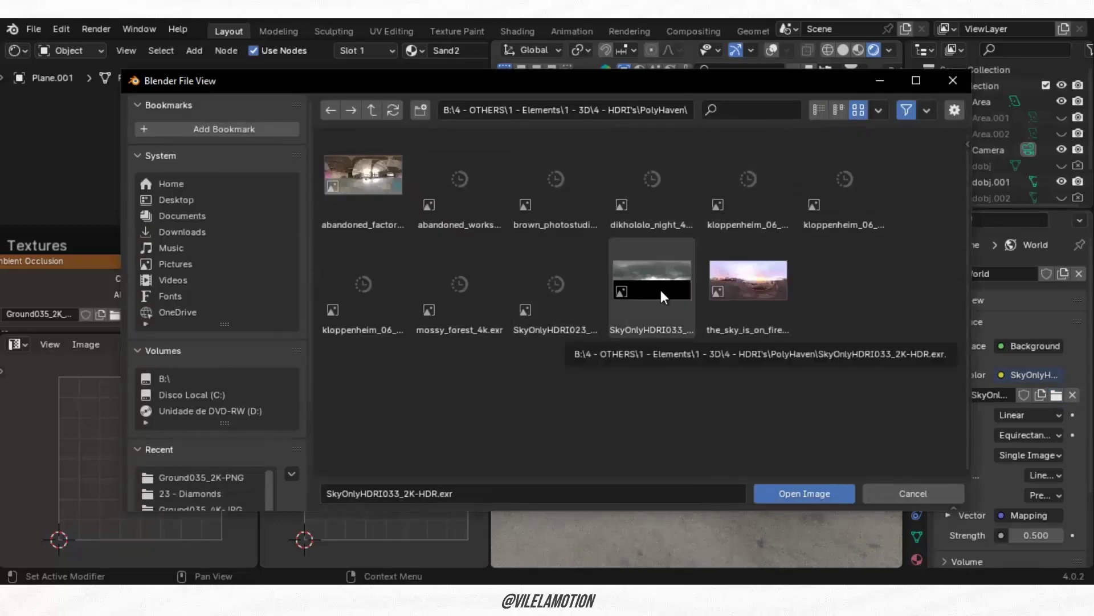
double_click(662, 289)
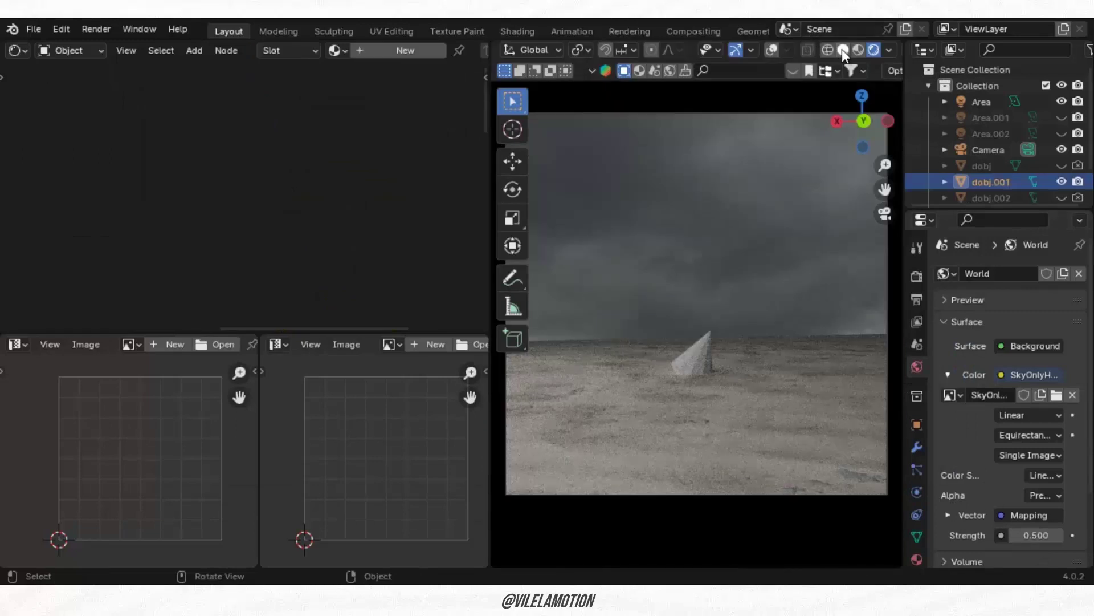
left_click(842, 49)
key("g")
key("z")
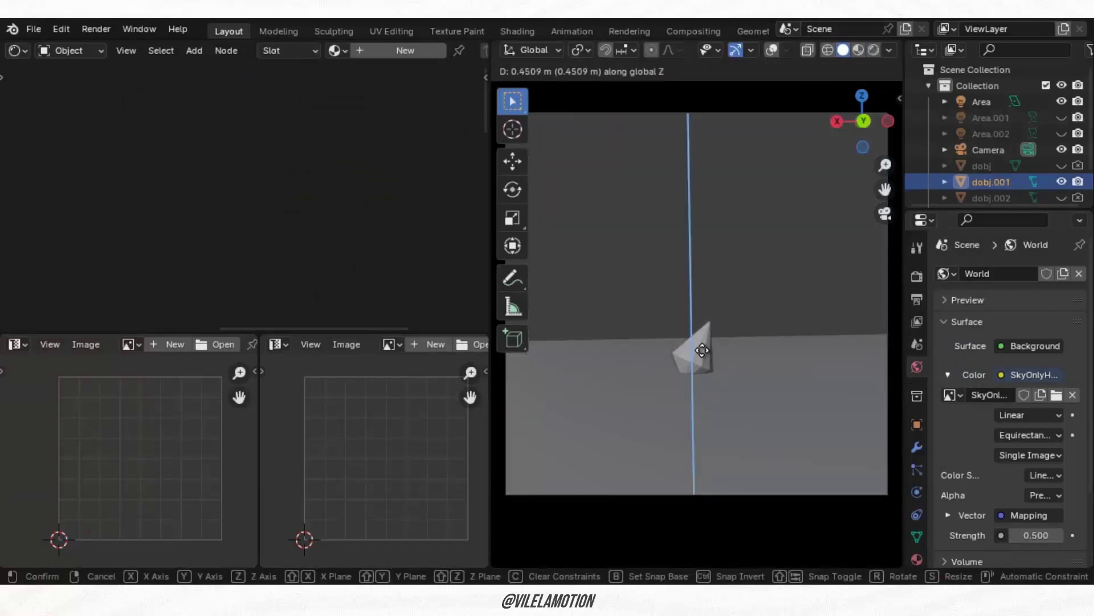
Raise the diamond along Z, scale it about 2.057 times, and lift it to 0.52078 m
left_click(703, 351)
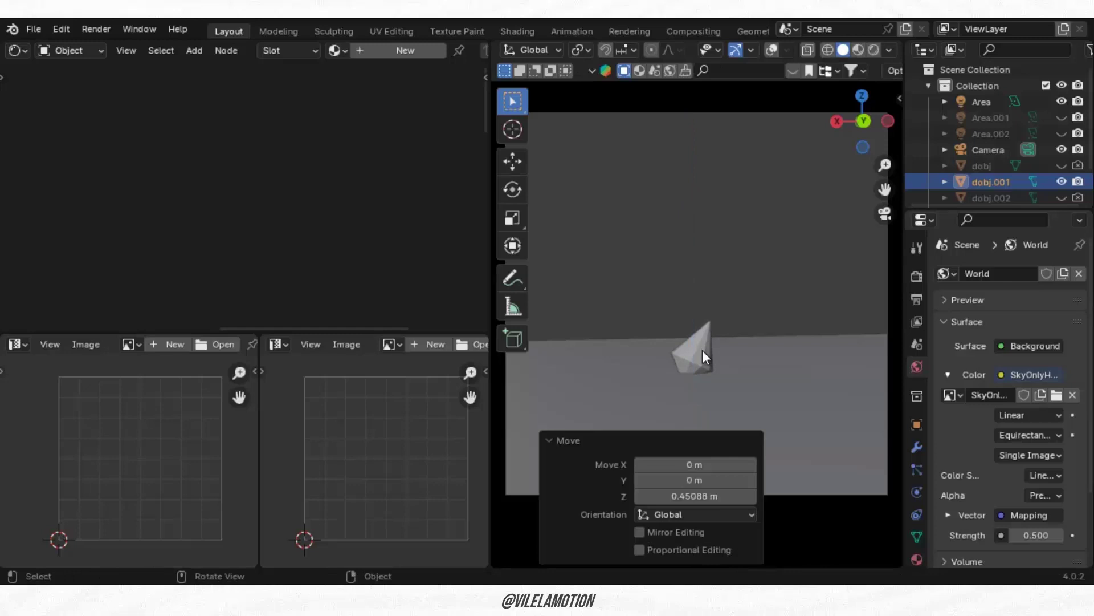
key("s")
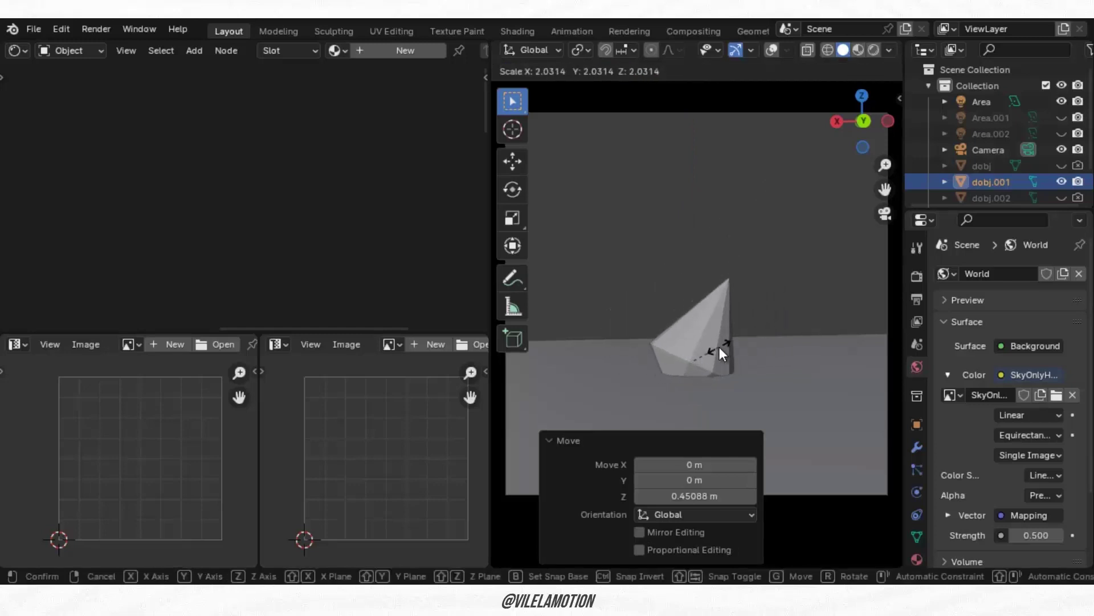
left_click(719, 348)
key("g")
key("z")
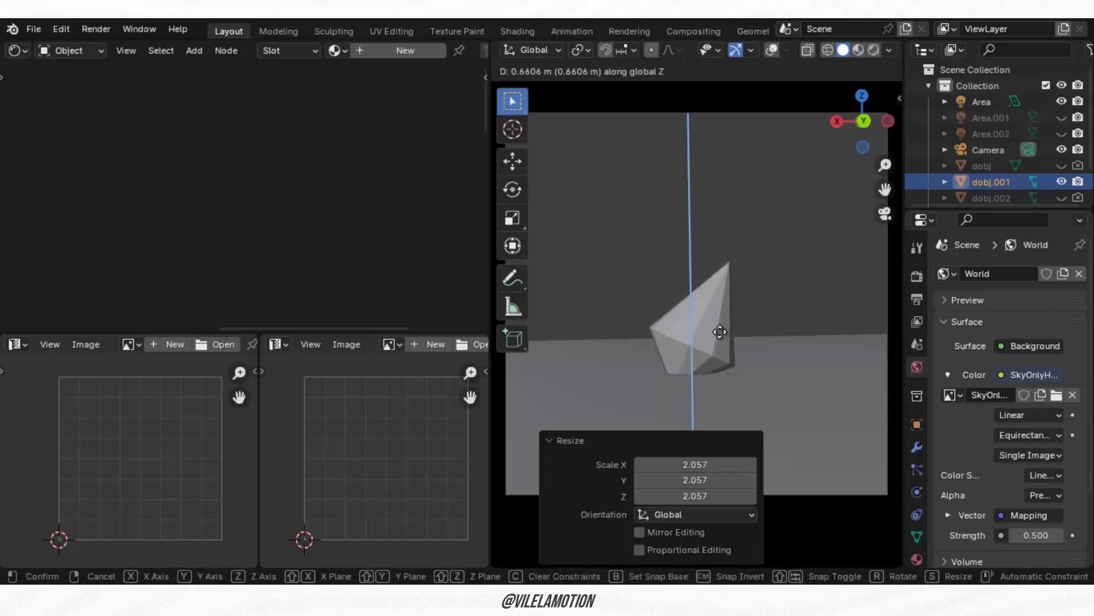
left_click(722, 337)
Select the sand plane Plane.001 and add a Displace modifier to it
left_click(710, 351)
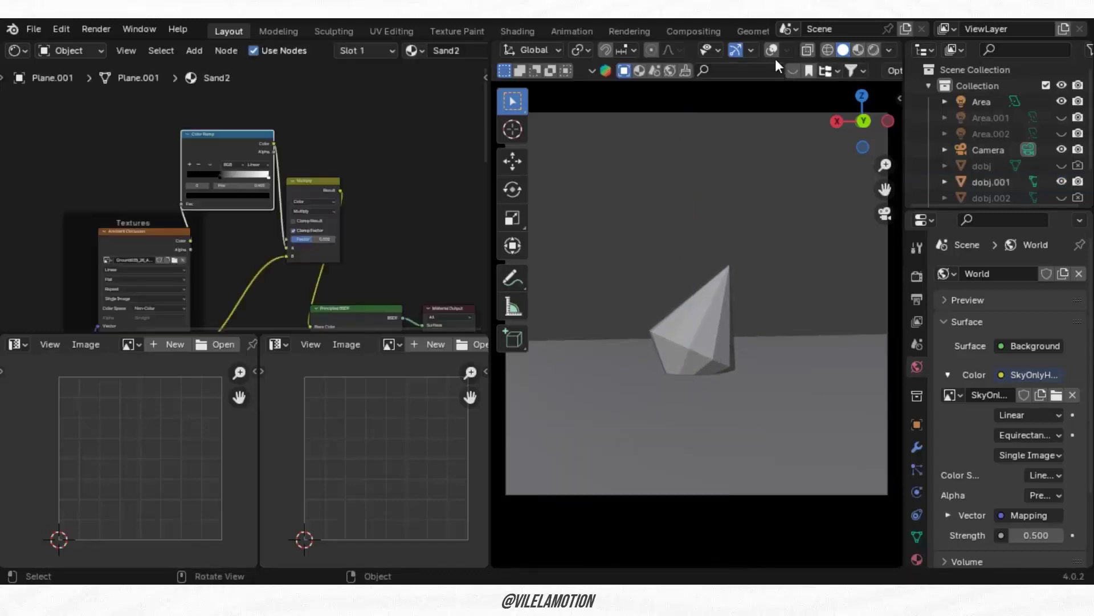
left_click(772, 50)
scroll(750, 434, "down", 3)
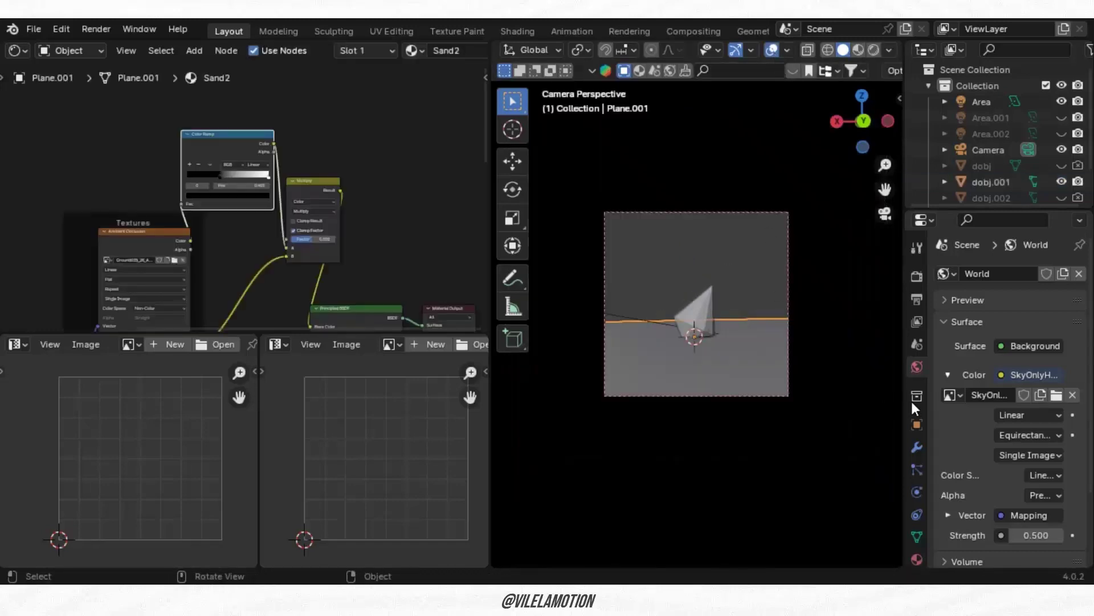
left_click(917, 447)
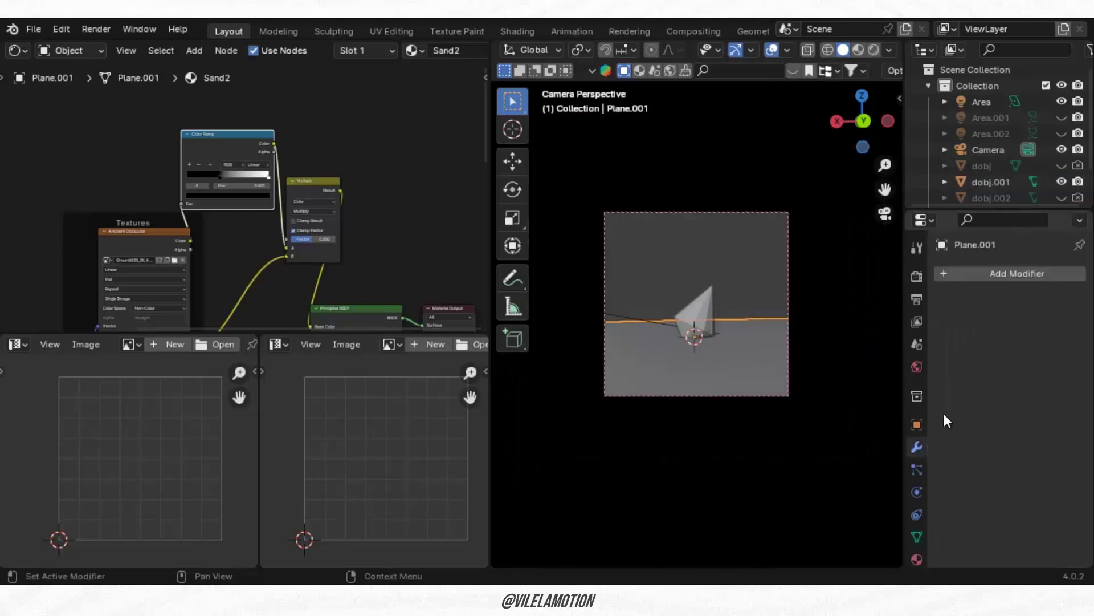
left_click(988, 278)
left_click(944, 279)
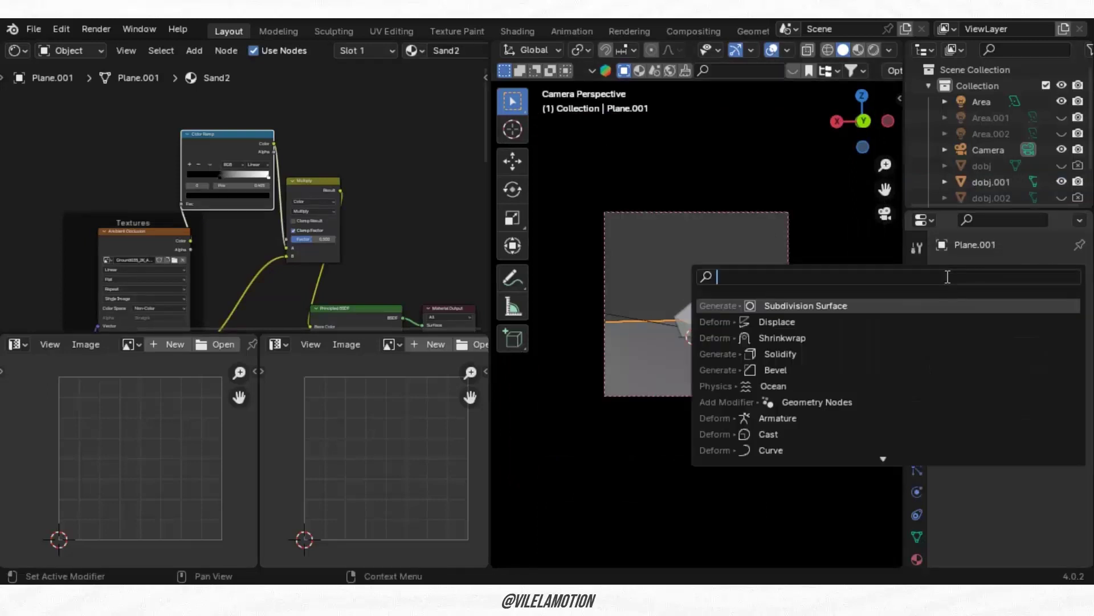
type("d")
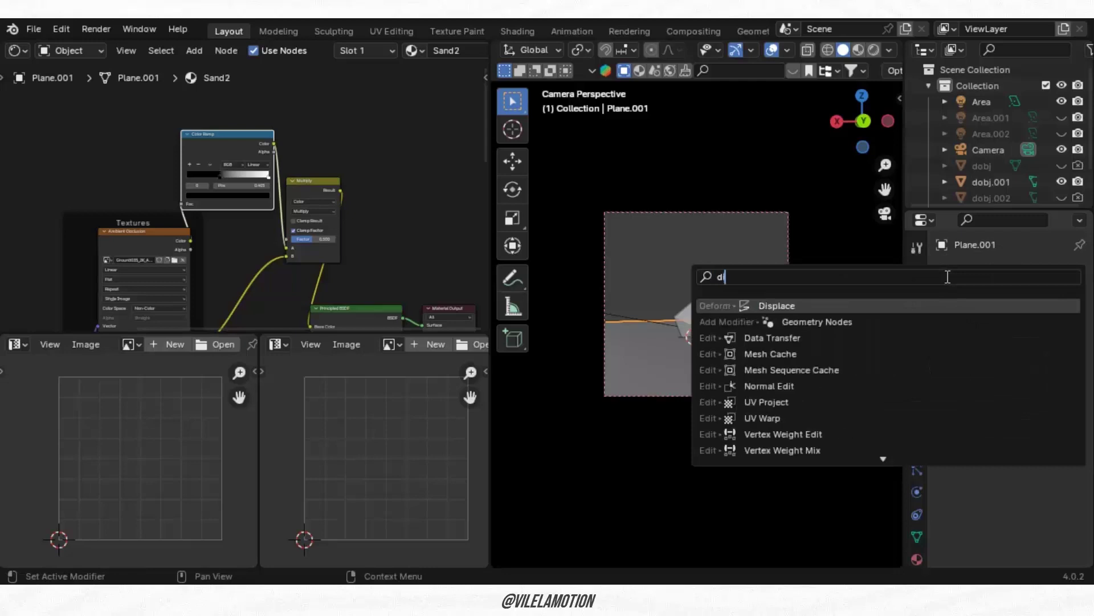
type("is")
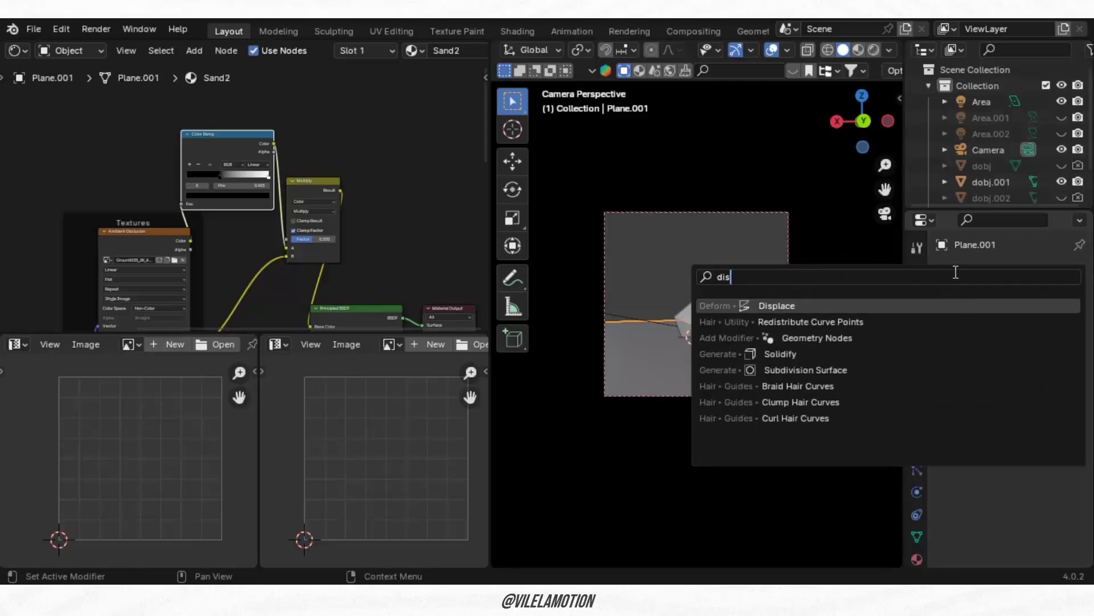
left_click(793, 306)
Give the displacement a new texture loaded with the Ground035_2K_Displacement.png image
scroll(755, 372, "up", 1)
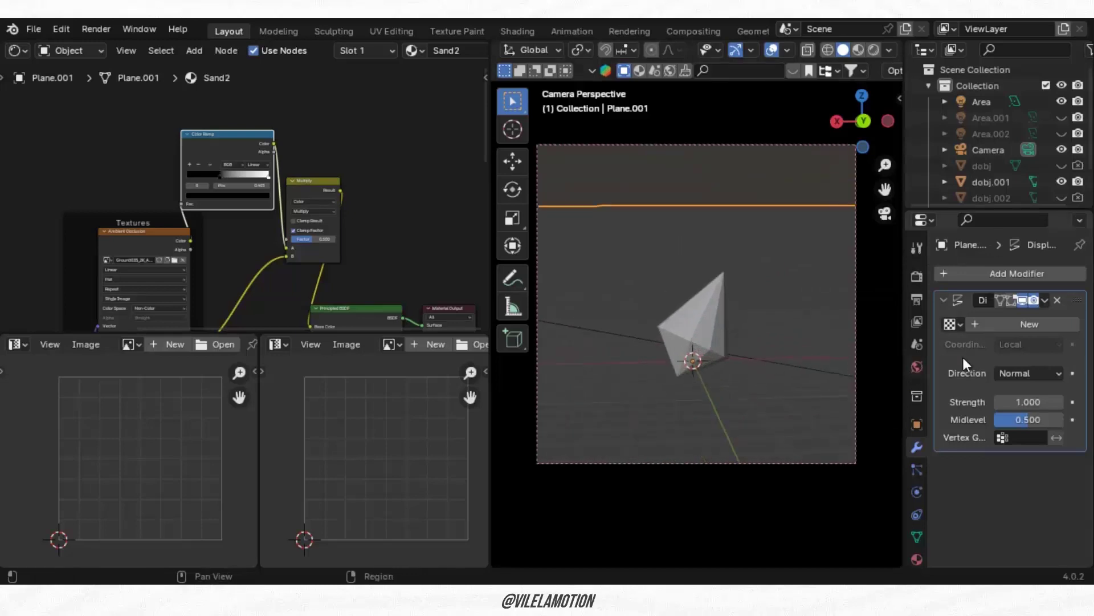
left_click(976, 323)
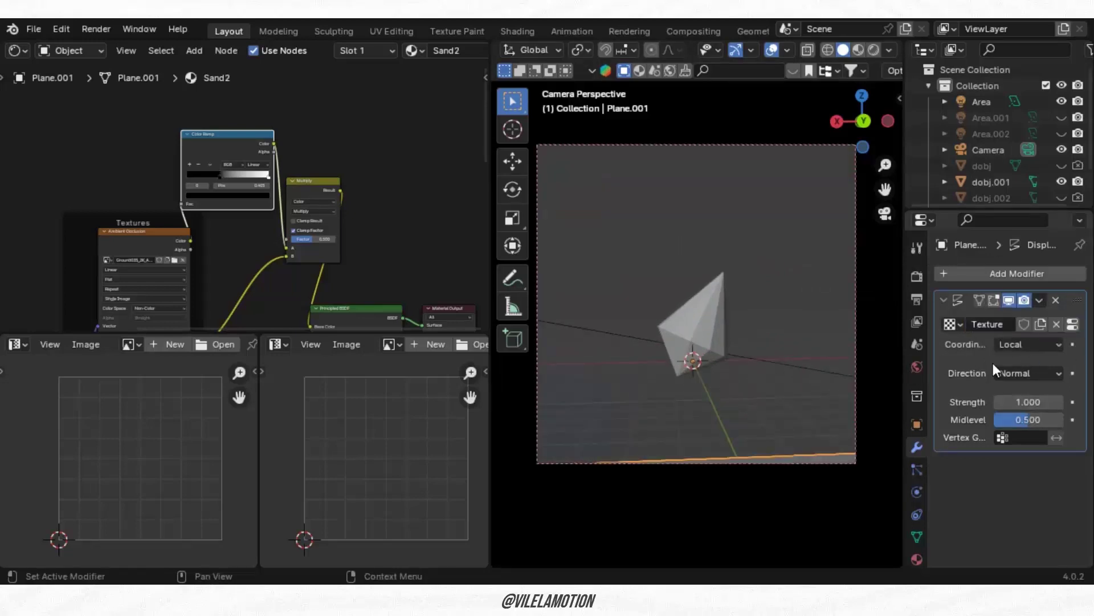
left_click(1072, 325)
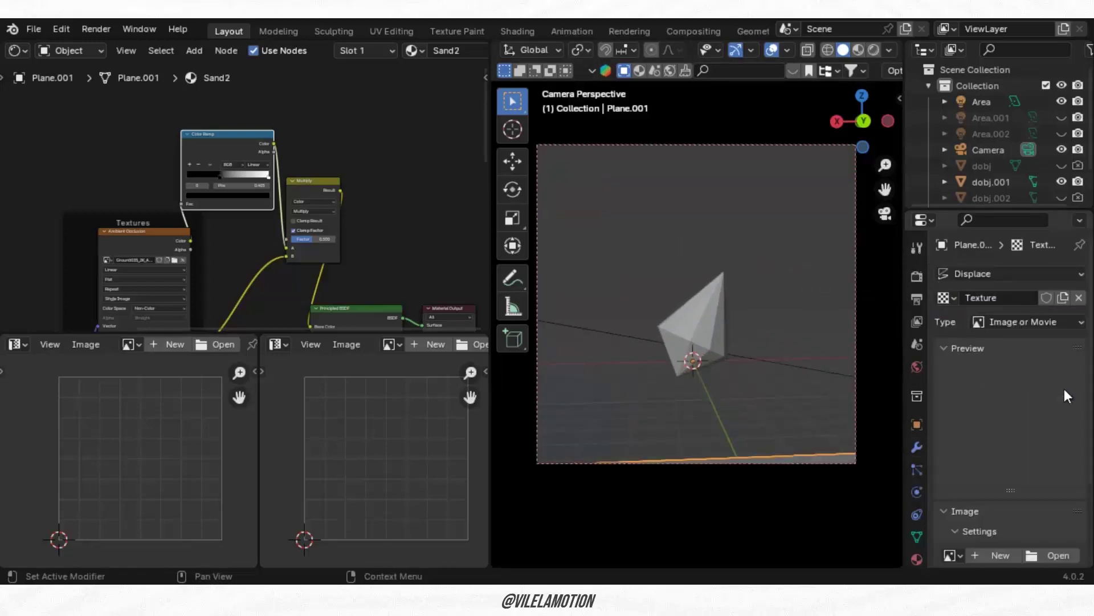
scroll(1001, 348, "down", 3)
scroll(1005, 354, "up", 1)
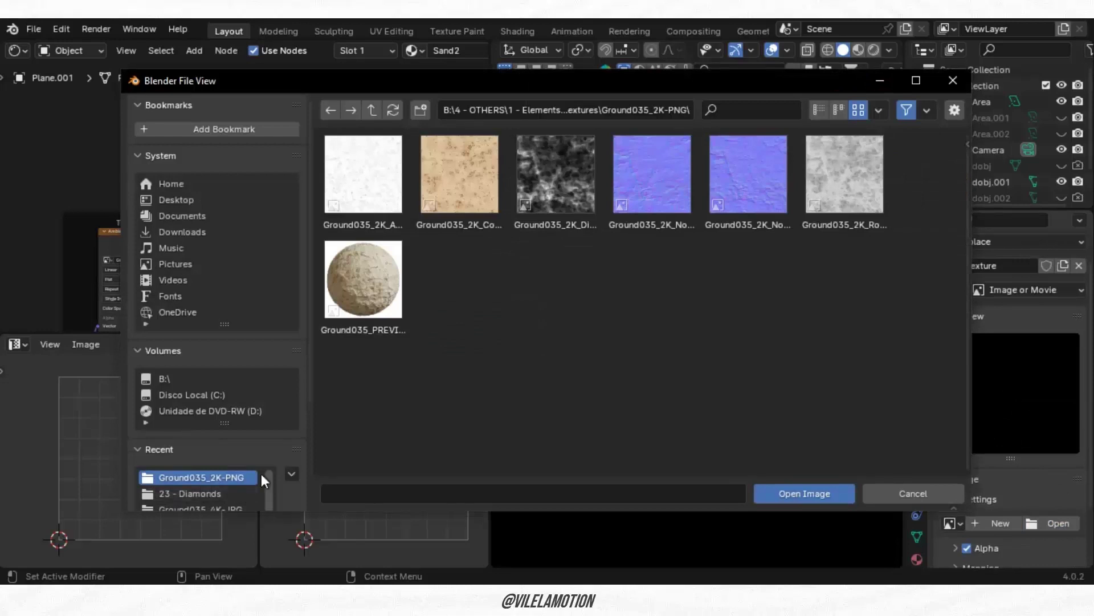
left_click(549, 189)
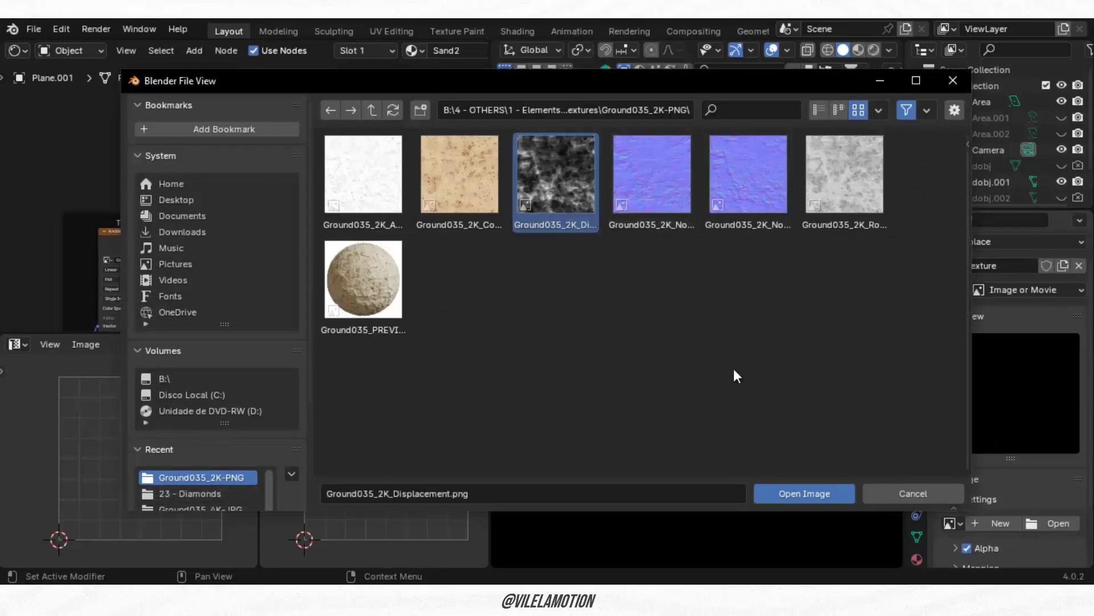
left_click(809, 494)
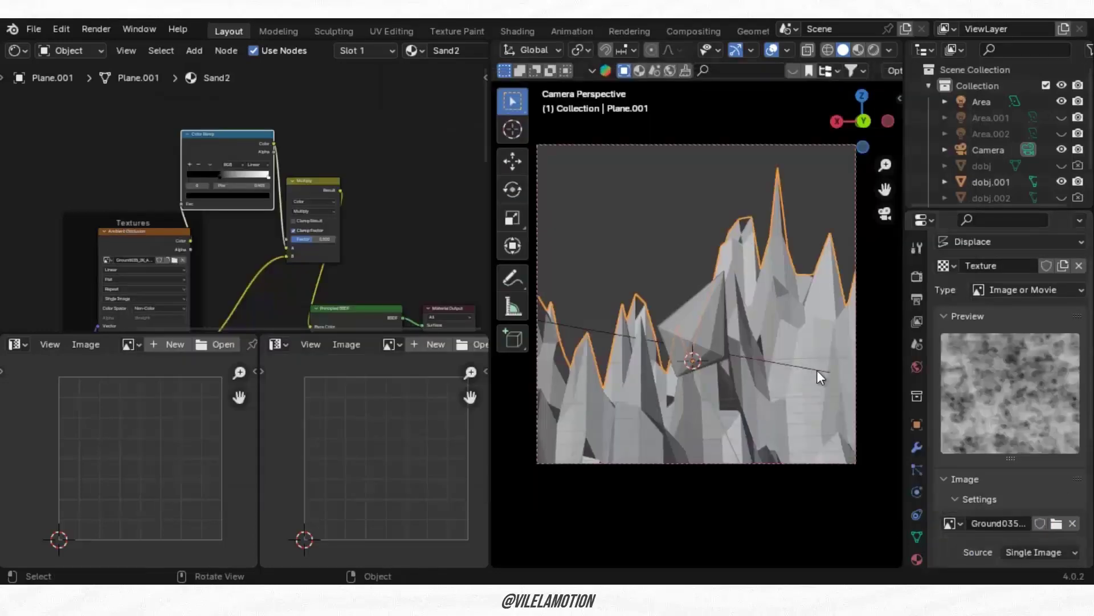
Lower the Displace strength to 0.100 so the dunes stay low
left_click(917, 447)
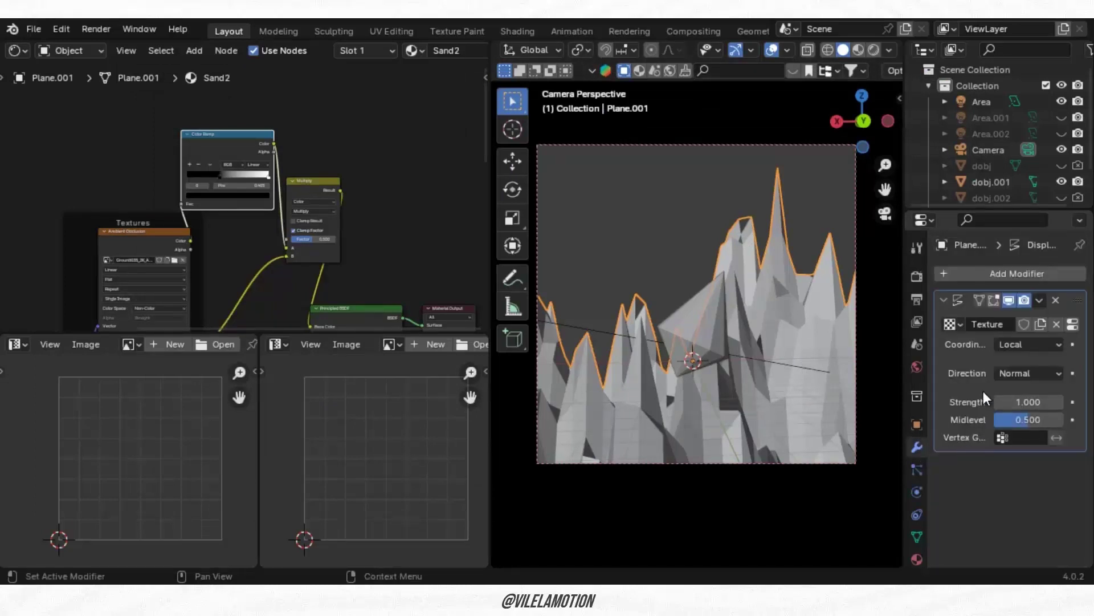
left_click(999, 403)
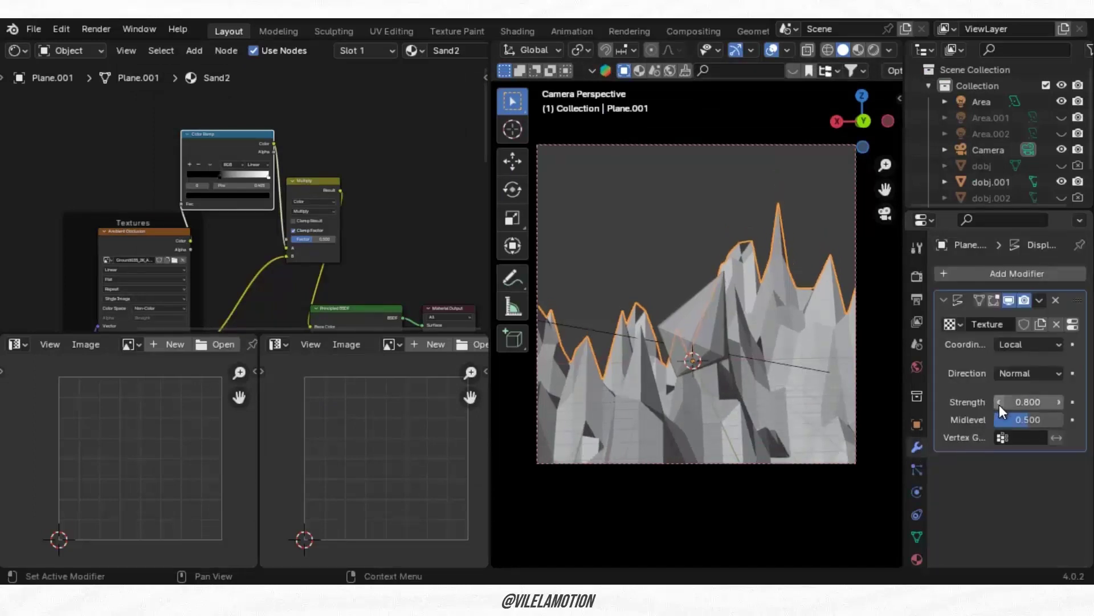
left_click(999, 402)
left_click(999, 403)
left_click(999, 402)
left_click(999, 402)
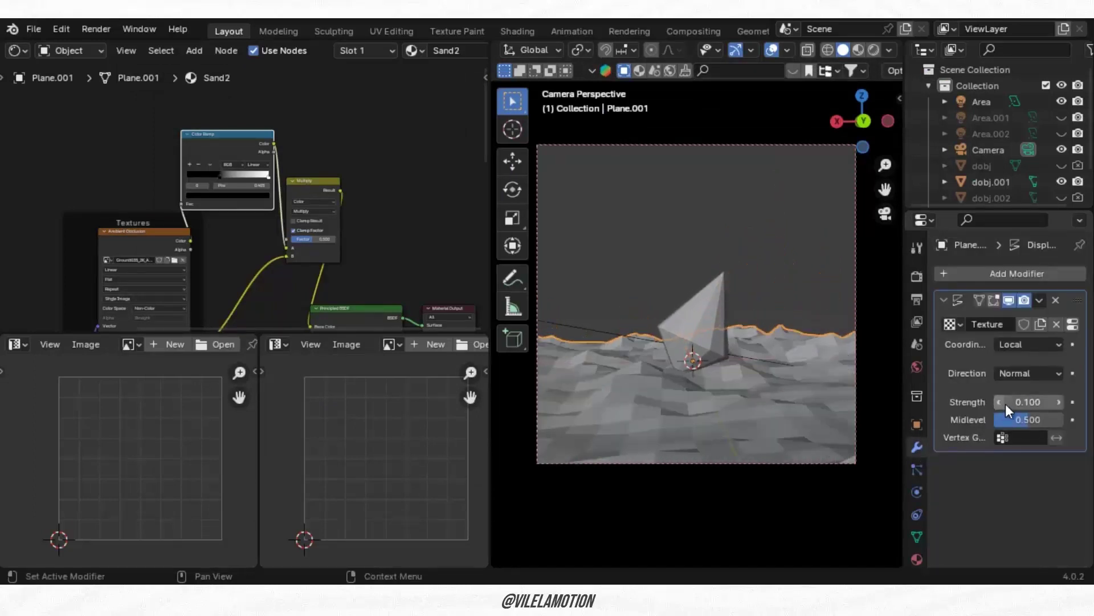
right_click(791, 409)
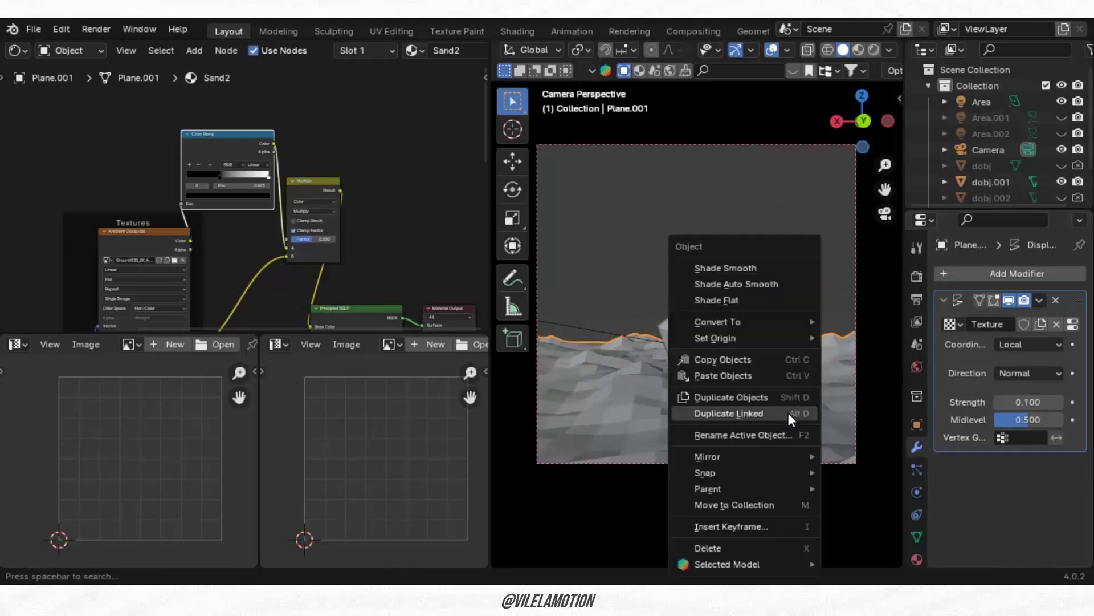
Shade the sand with Auto Smooth and add a Subdivision Surface modifier
left_click(735, 284)
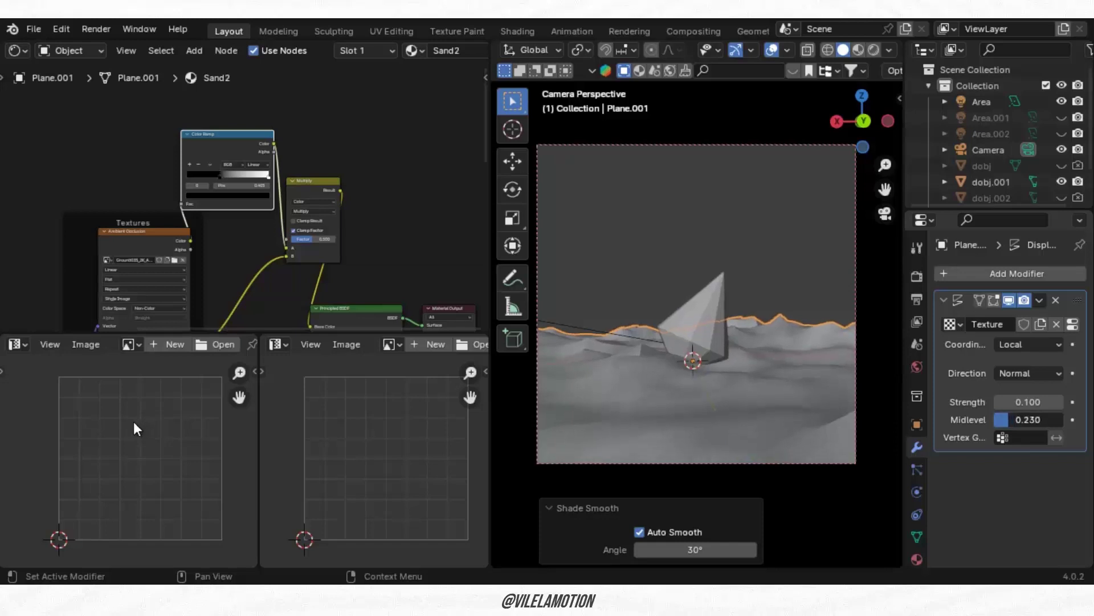
left_click(1030, 273)
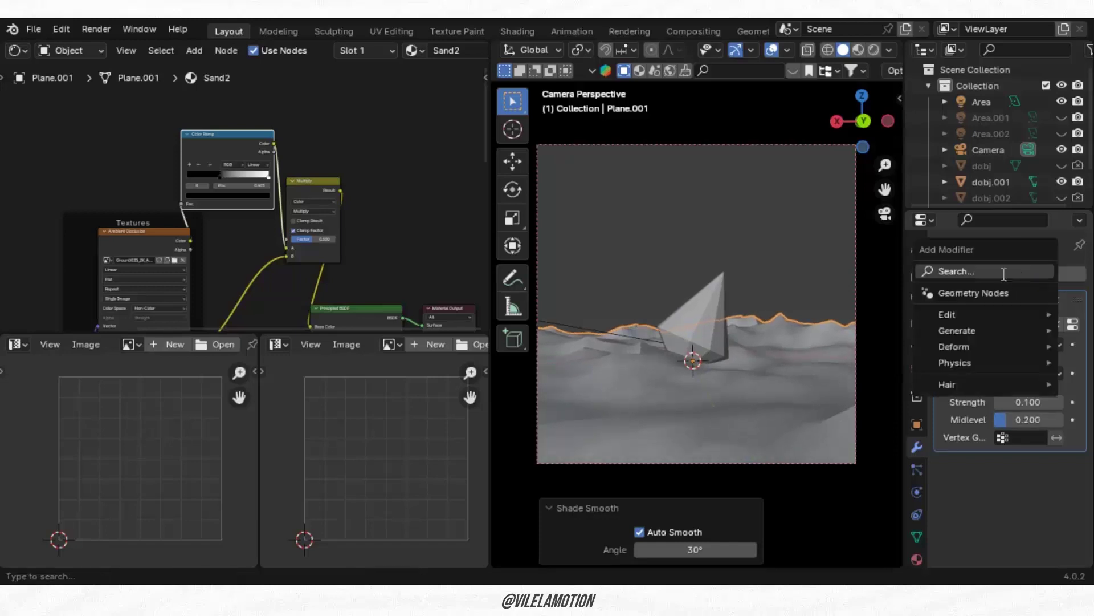
left_click(1004, 274)
type("s")
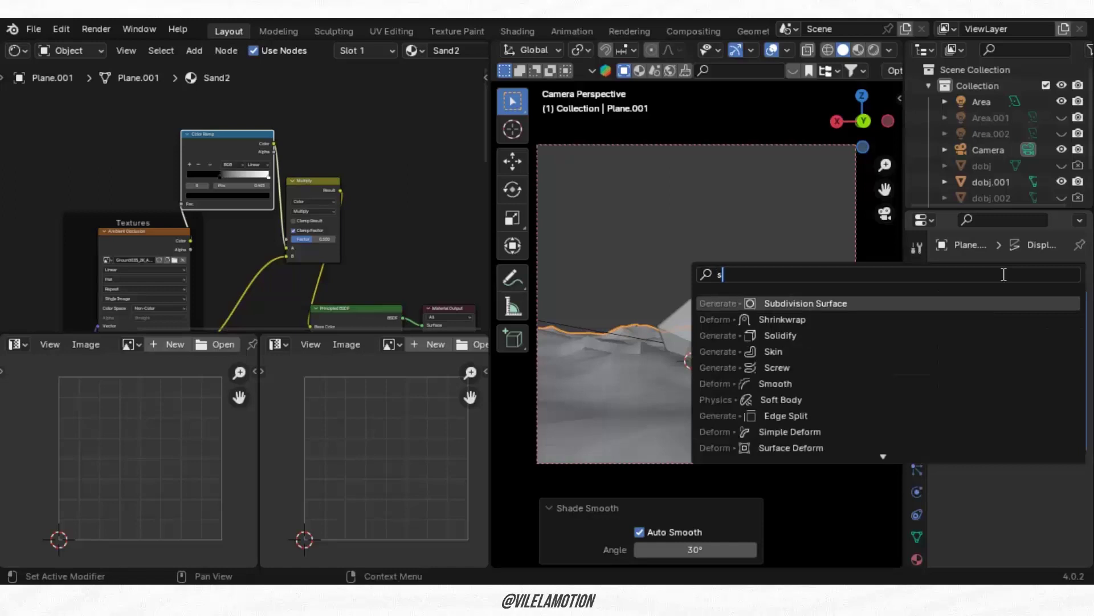
type("uv")
key("BackSpace")
key("BackSpace")
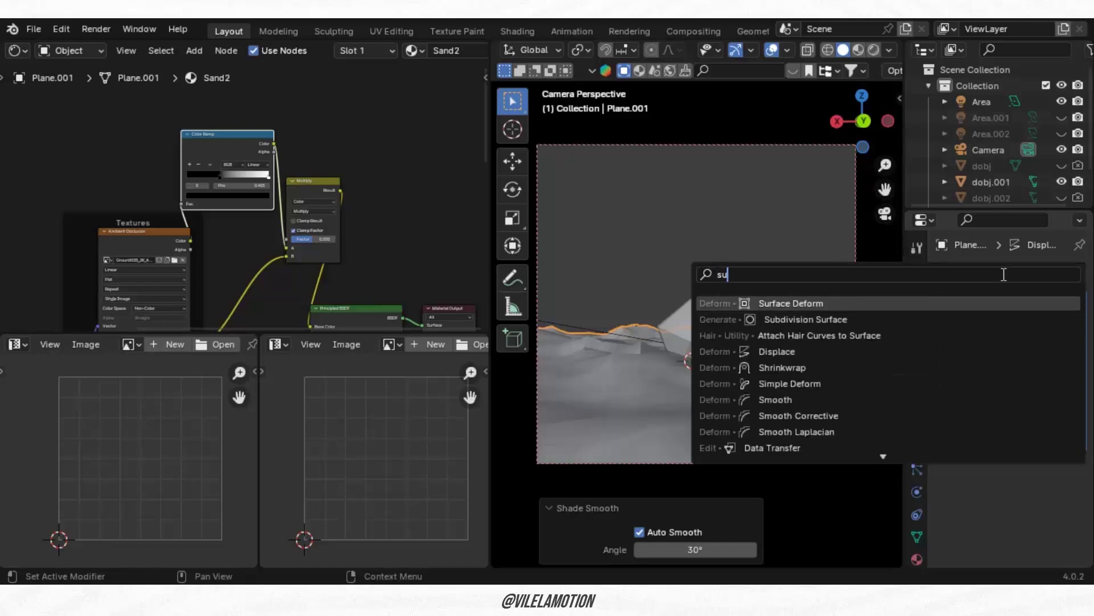
type("ub")
key("Return")
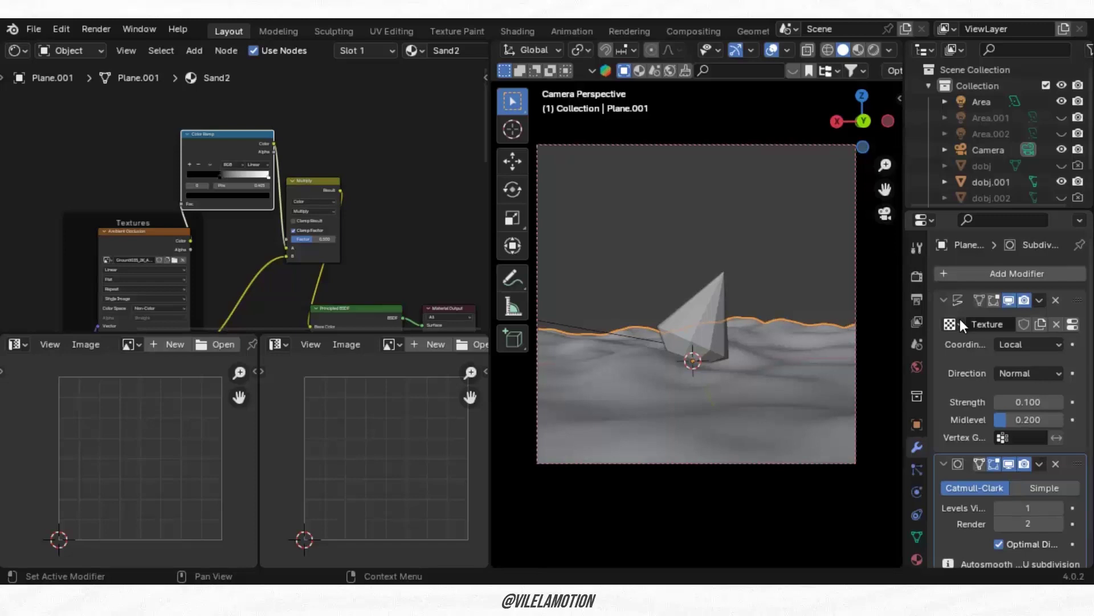
Set subdivision Levels Viewport and Render to 3 and preview in Rendered shading
left_click(1058, 508)
scroll(965, 509, "down", 1)
scroll(877, 256, "up", 1)
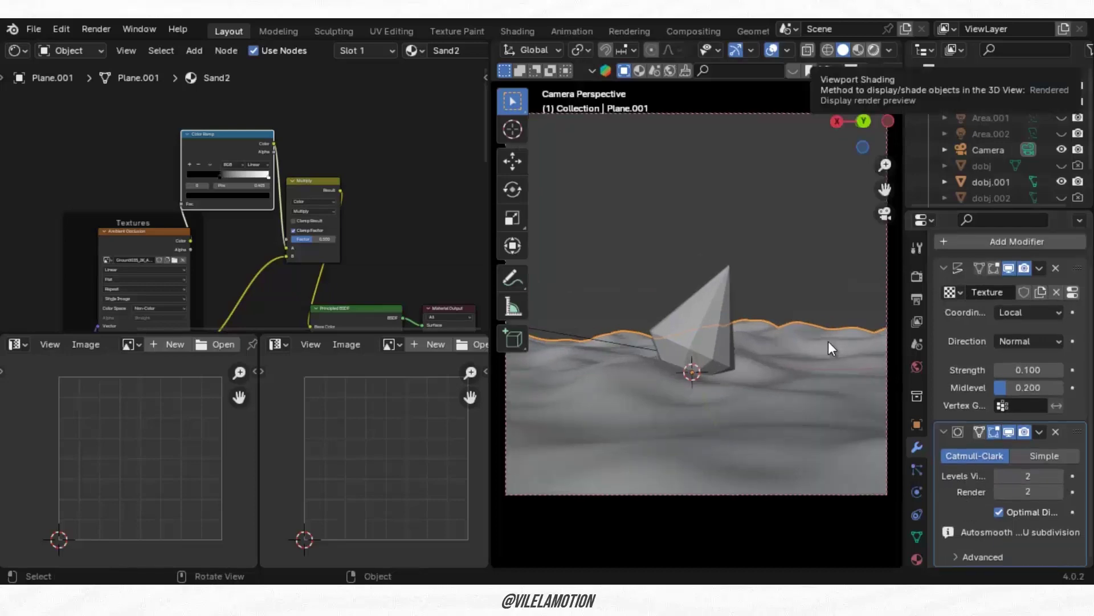
left_click(873, 50)
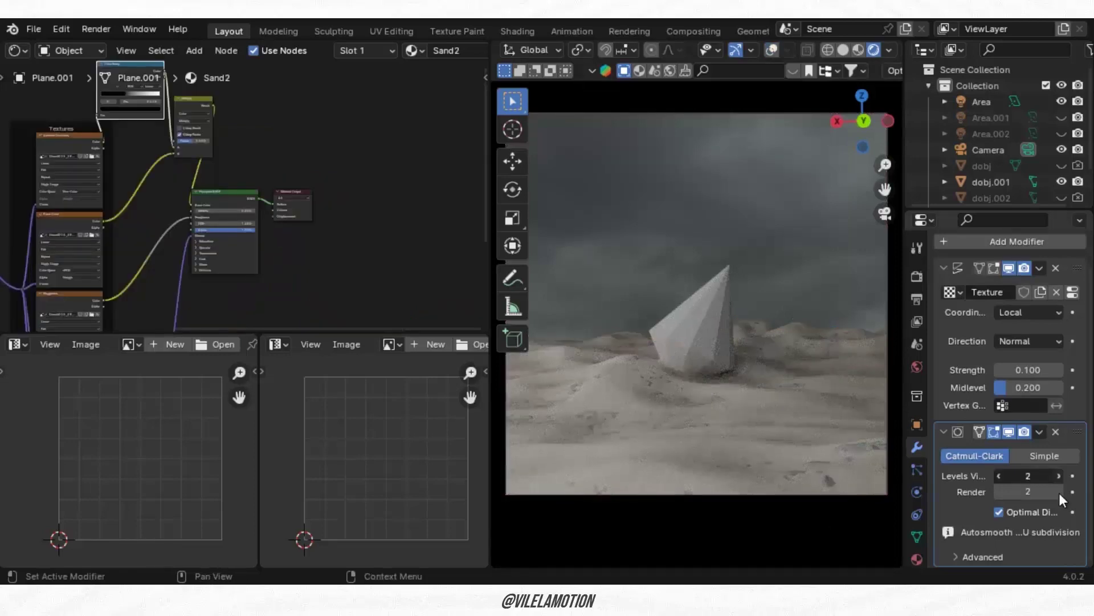
left_click(1059, 476)
left_click(1059, 492)
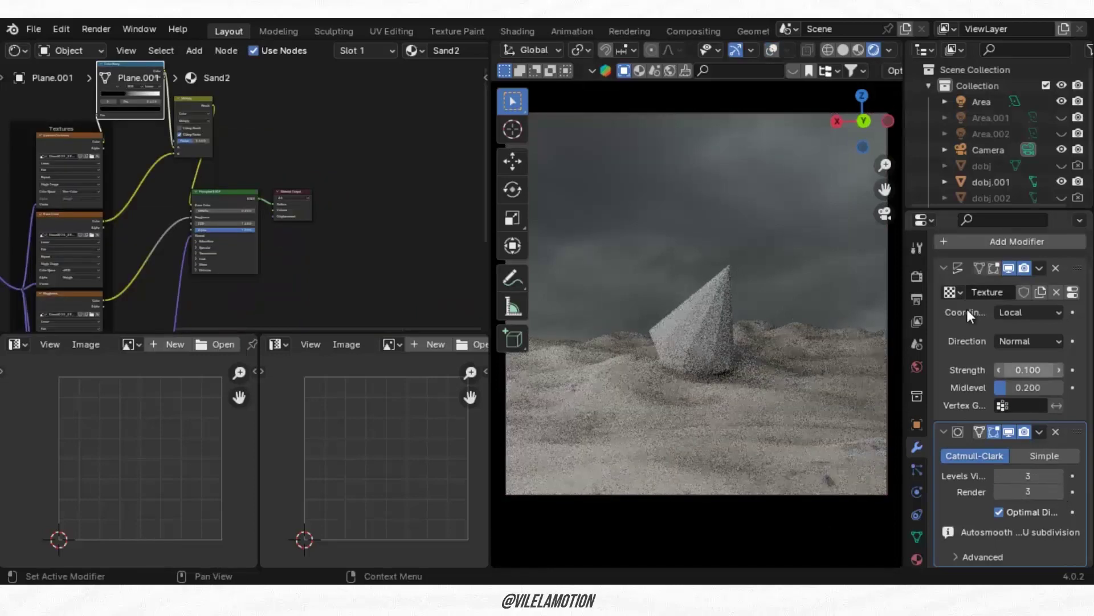
Test displacement strength 0.2, then return it to 0.1
left_click(1060, 371)
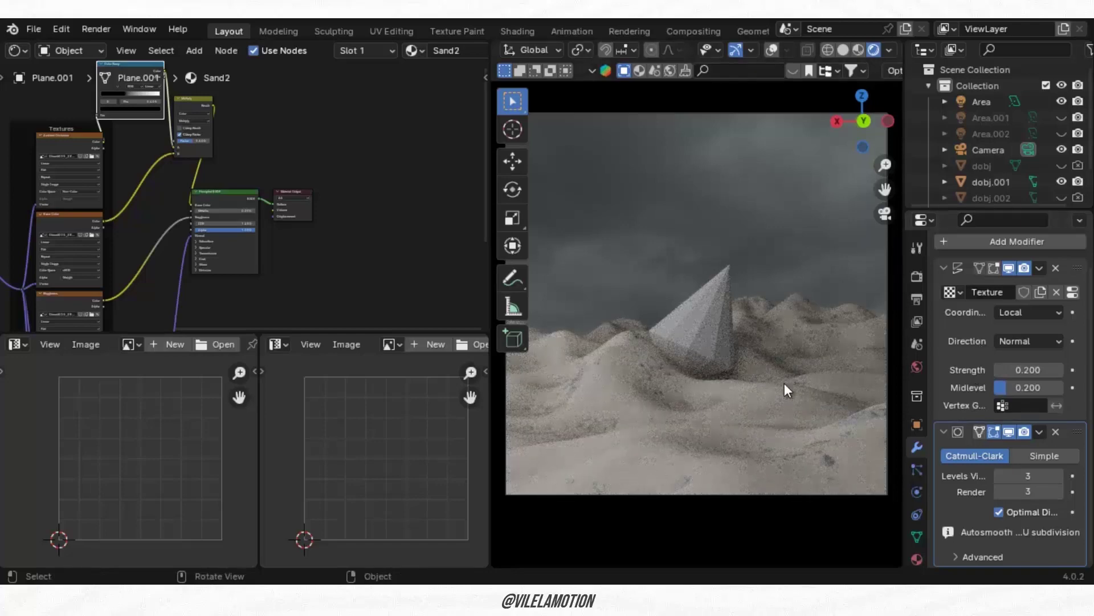
left_click(998, 369)
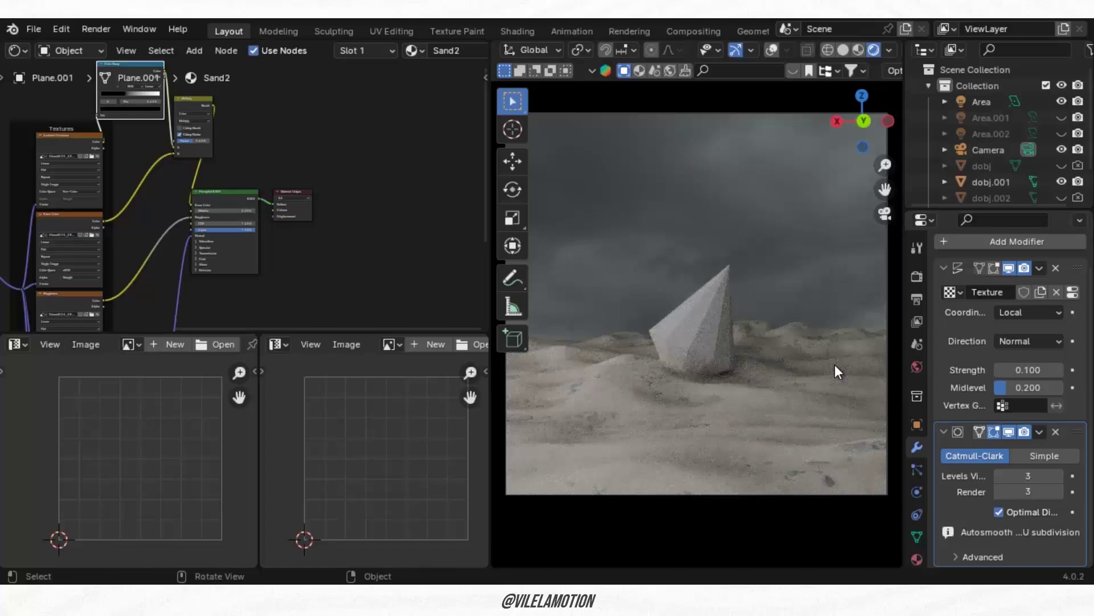
scroll(1003, 187, "down", 1)
scroll(1002, 166, "down", 1)
Create a new material named Diamond on the dobj.001 gem
left_click(1001, 148)
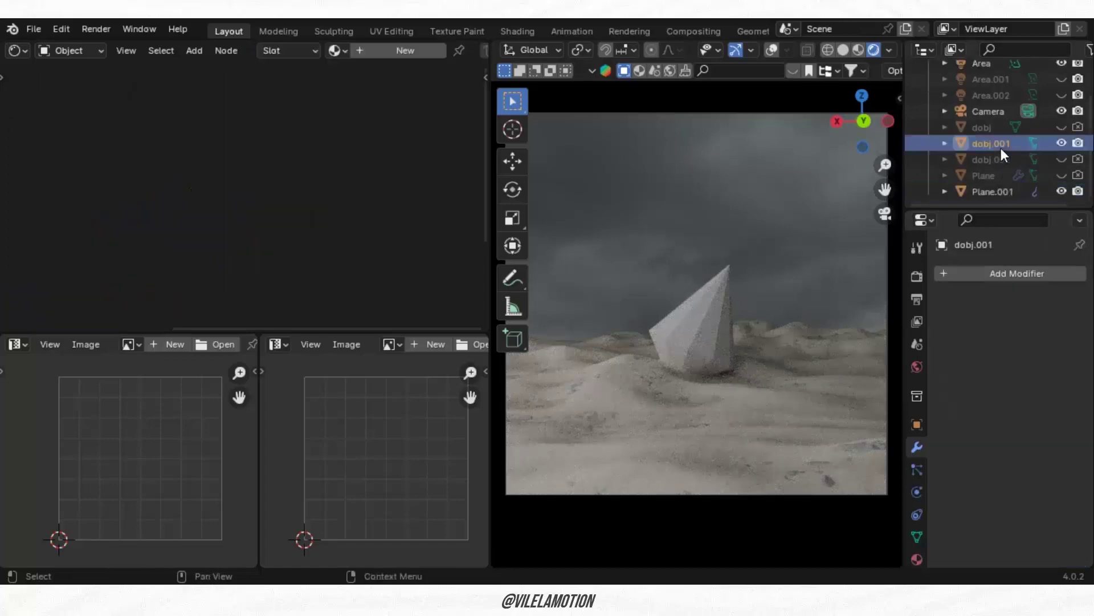
left_click(360, 49)
left_click(461, 52)
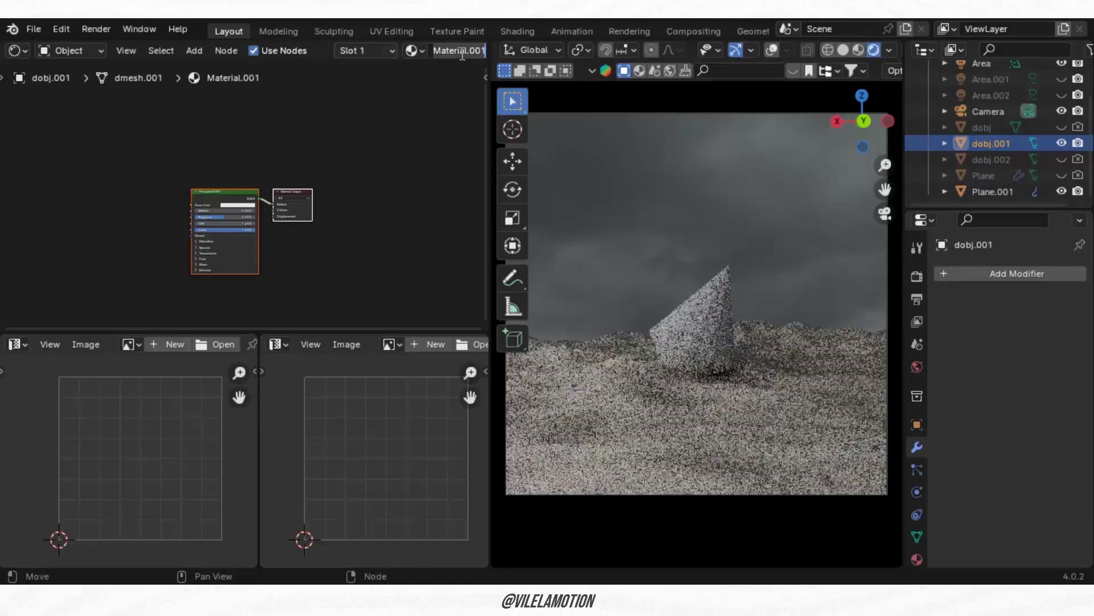
type("Diamond")
key("Return")
Darken the Diamond base colour to near black (value about 0.006) and tidy the nodes
scroll(210, 228, "up", 4)
left_click(275, 172)
left_click_drag(366, 247, 368, 293)
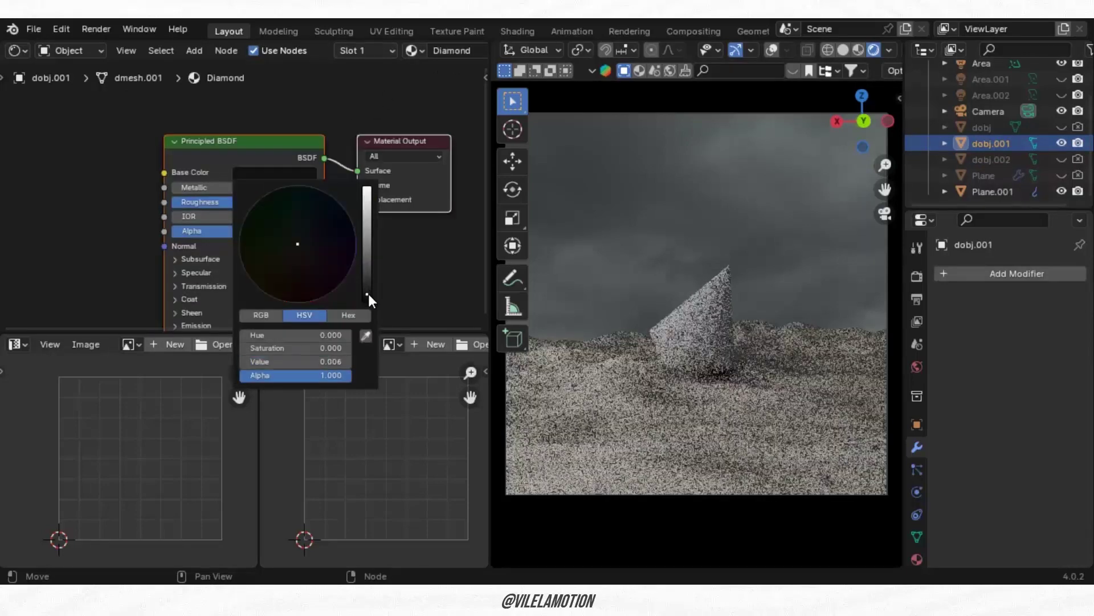
middle_click_drag(435, 289, 305, 237)
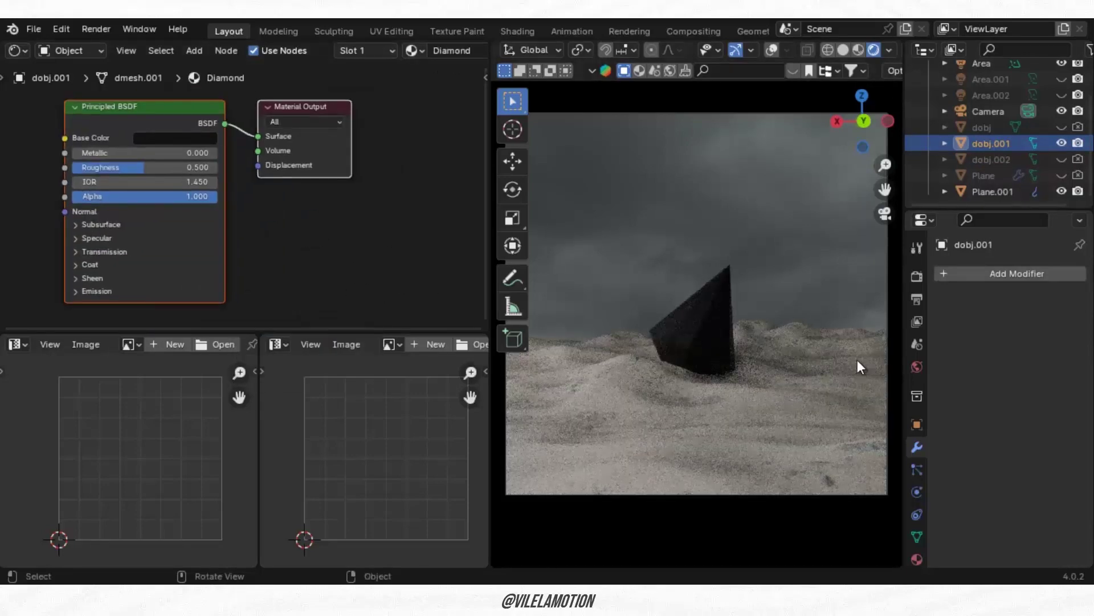
left_click_drag(97, 114, 223, 132)
left_click(223, 132)
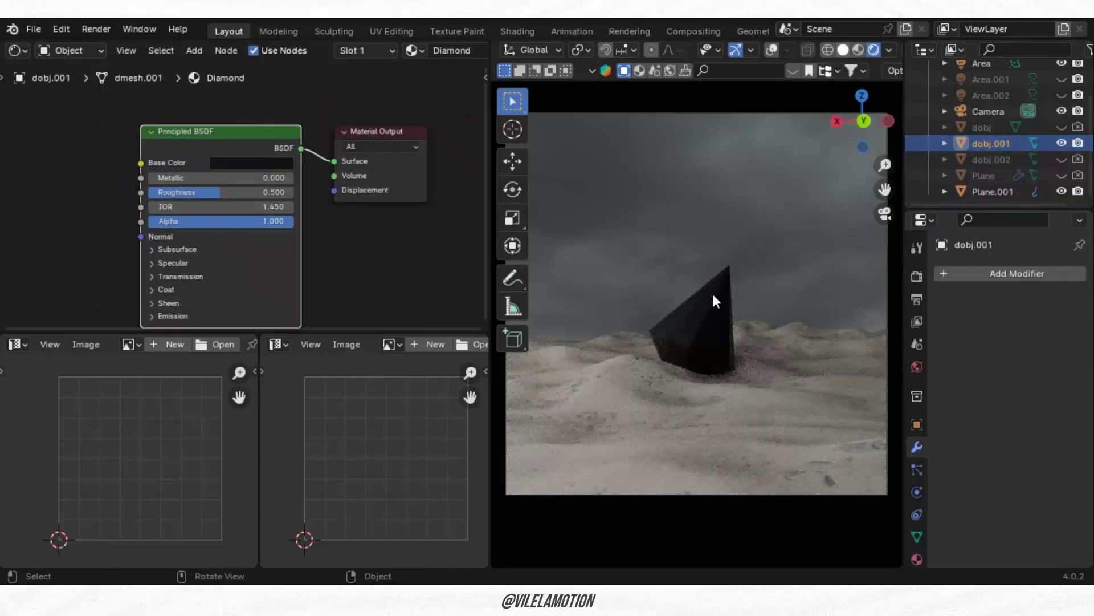
Return to Solid shading, isolate the diamond, and enter Edit Mode
key("z")
left_click(787, 248)
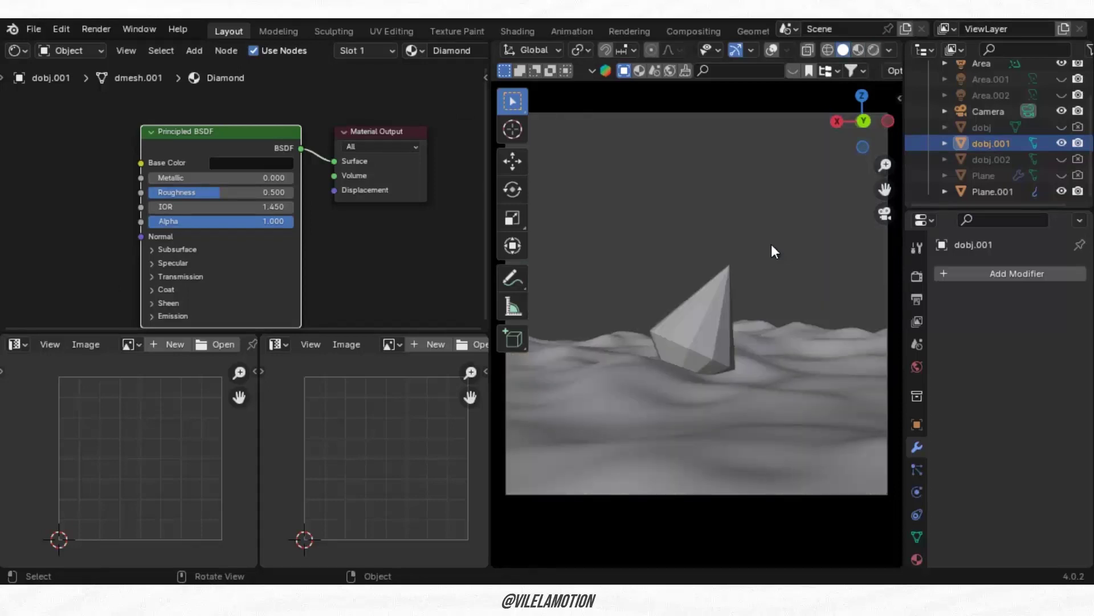
left_click(702, 326)
key("shift+h")
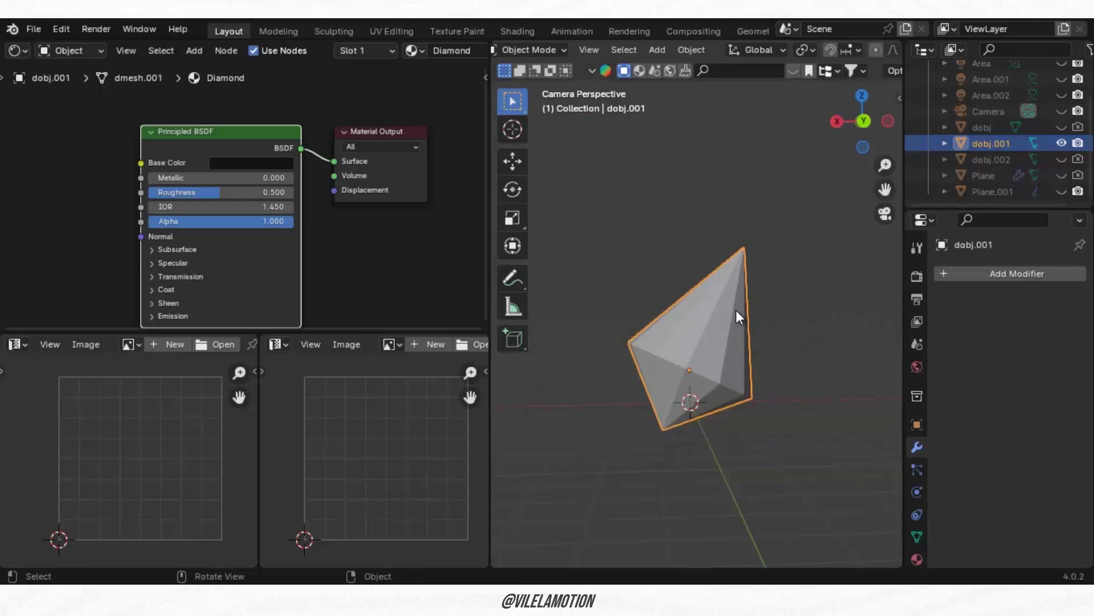
key("Tab")
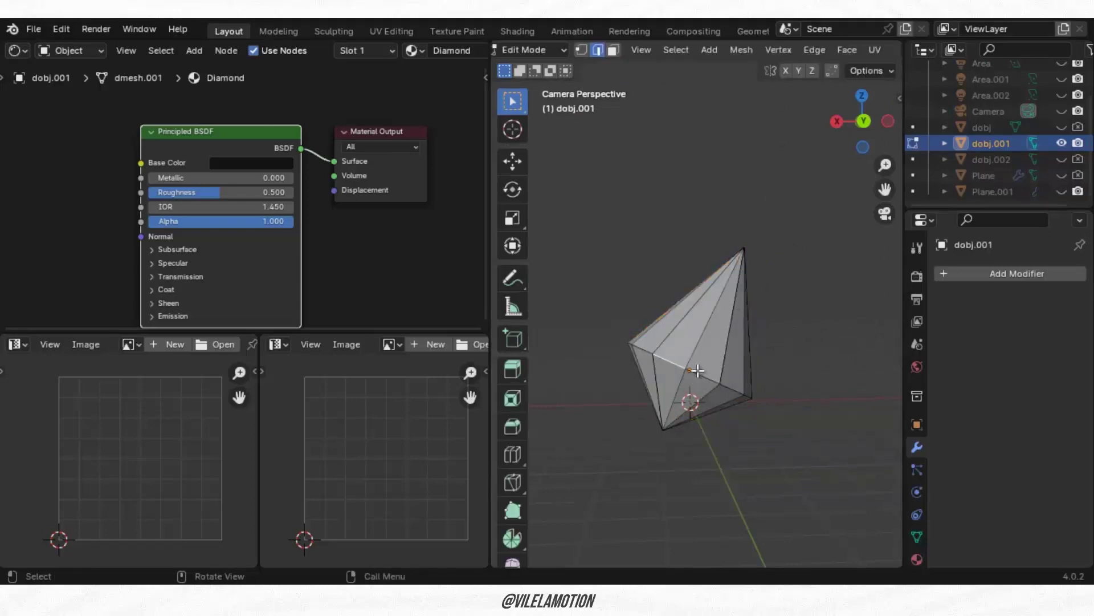
Mark the diamond's widest girdle edge loop as a seam
middle_click_drag(698, 373, 557, 325)
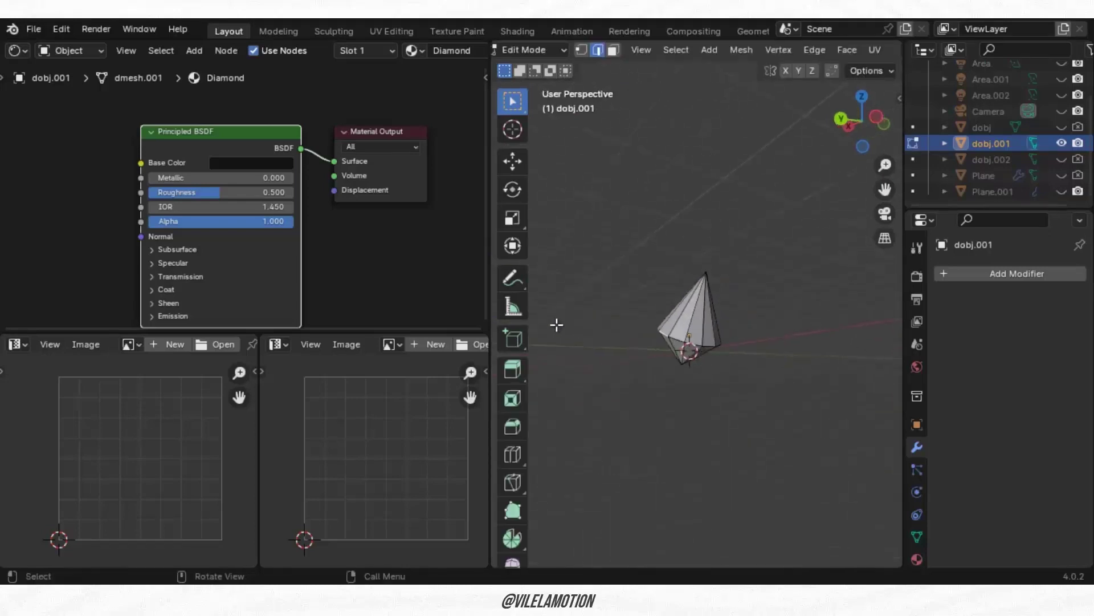
left_click(714, 345, "ctrl")
mouse_move(834, 333)
middle_mouse_down()
mouse_move(759, 308)
mouse_move(808, 347)
middle_mouse_up()
scroll(808, 347, "up", 3)
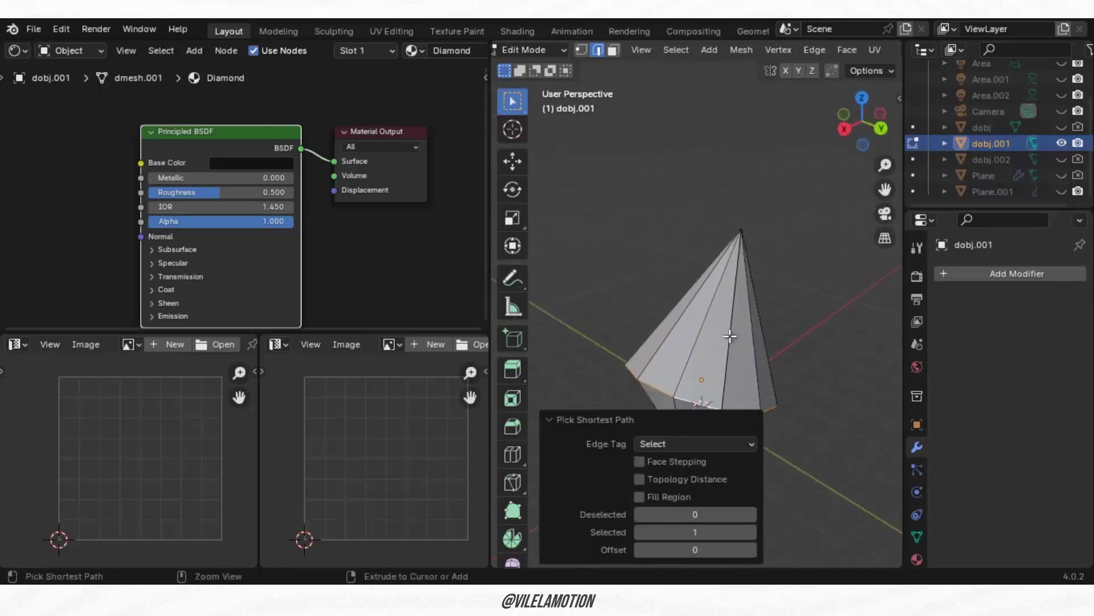
scroll(741, 335, "down", 2)
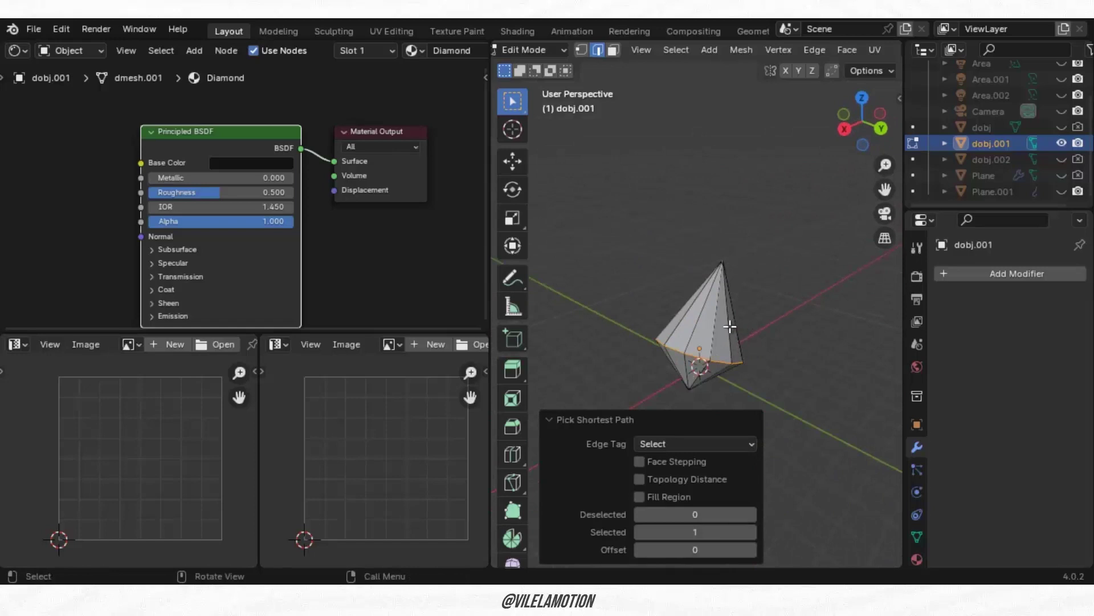
key("ctrl+e")
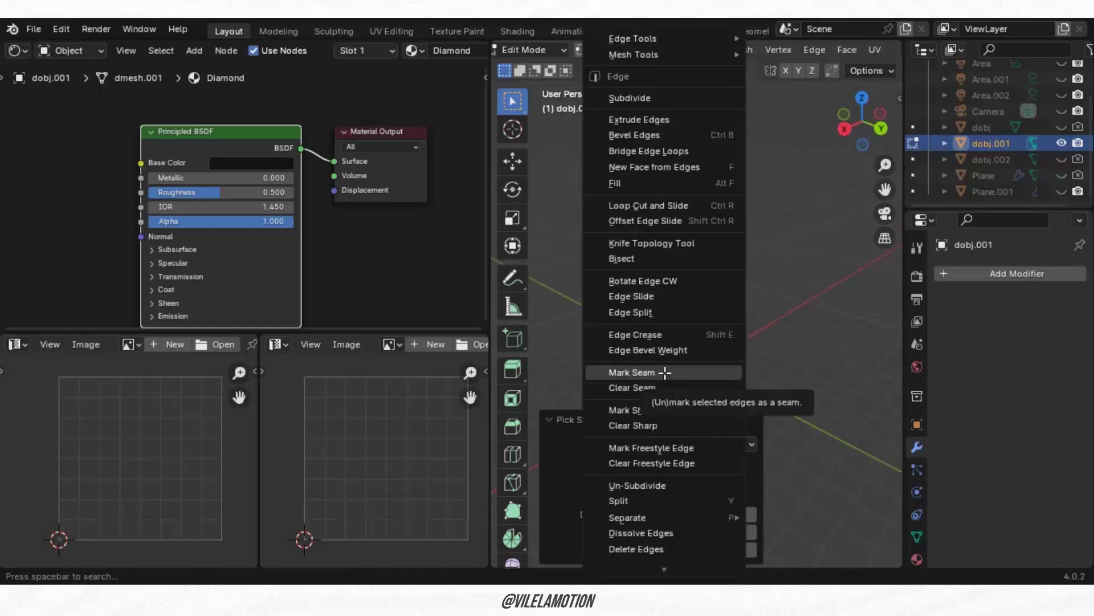
left_click(665, 371)
Mark a side edge of the diamond as a second seam
mouse_move(765, 351)
middle_mouse_down()
mouse_move(820, 317)
mouse_move(747, 398)
mouse_move(741, 378)
middle_mouse_up()
left_click(741, 378, "alt")
key("ctrl+e")
left_click(741, 378)
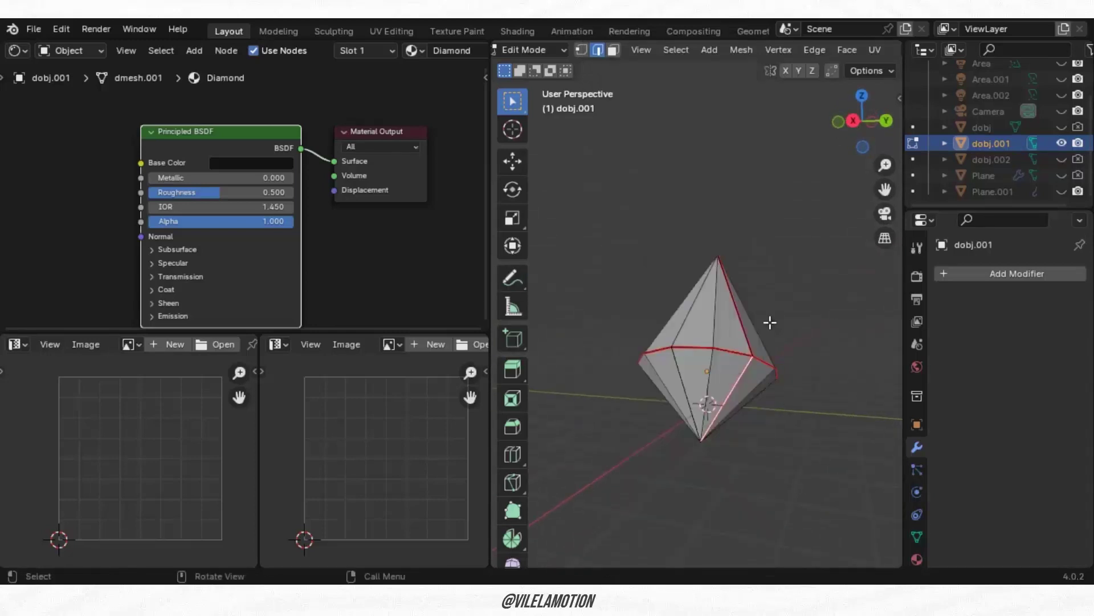
middle_click_drag(769, 319, 806, 305)
scroll(806, 305, "down", 3)
Unwrap the whole diamond mesh with Smart UV Project at a 66° angle limit
key("a")
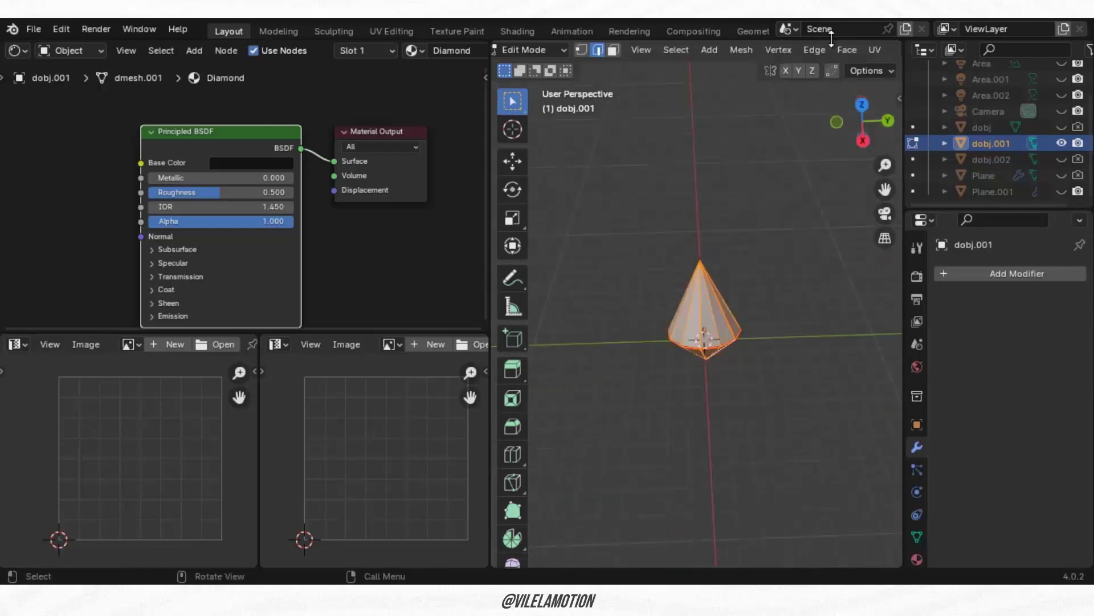
left_click(877, 51)
left_click(886, 91)
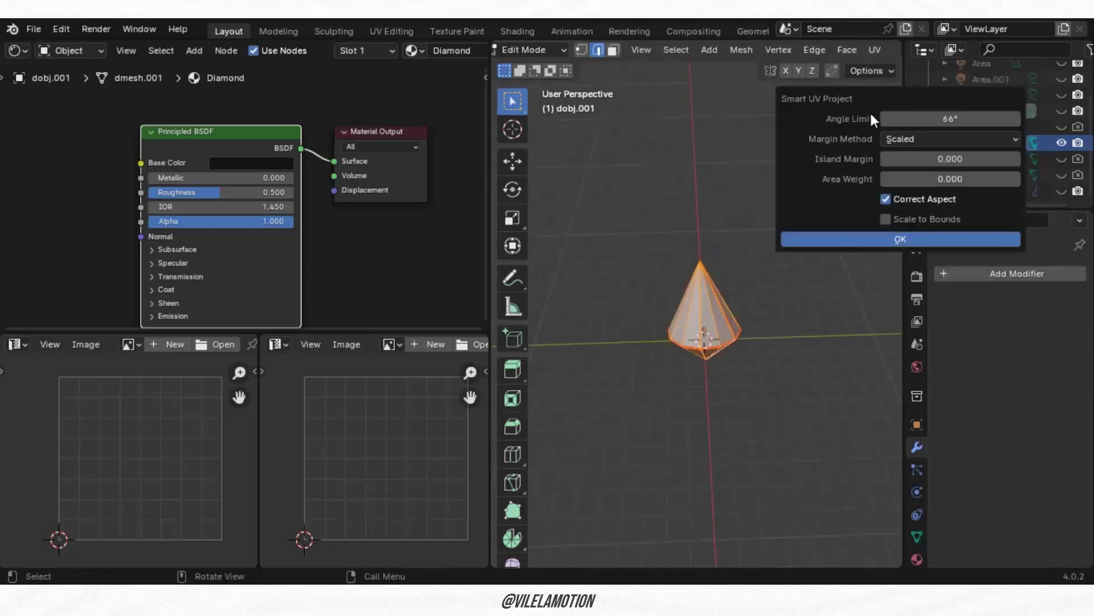
left_click(881, 244)
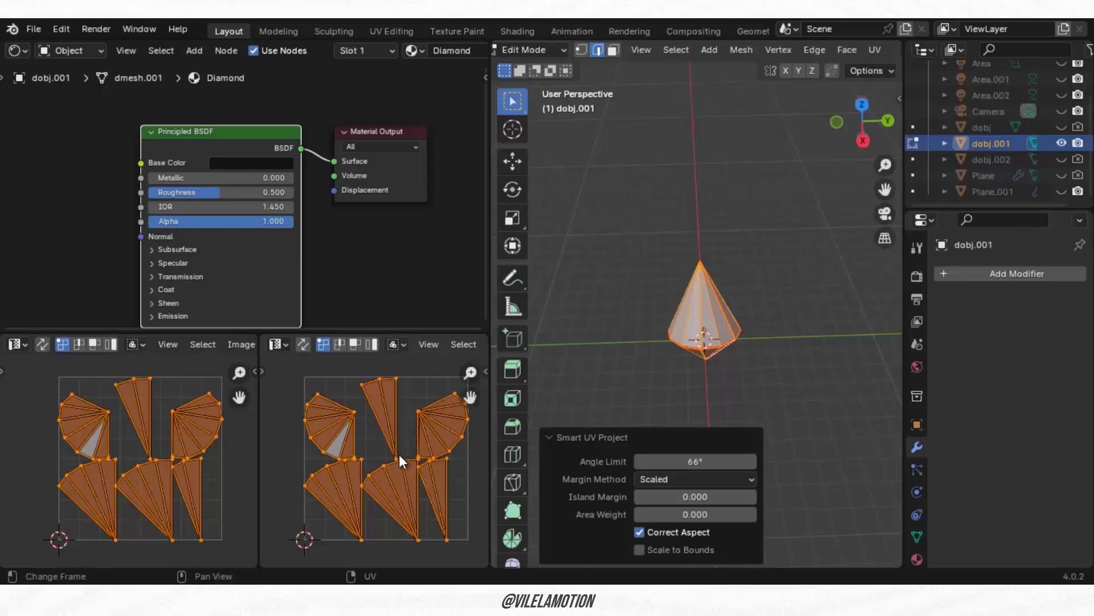
Inspect the resulting UV islands and put the diamond back in Object Mode
scroll(401, 452, "up", 5)
scroll(404, 453, "down", 5)
scroll(405, 442, "up", 2)
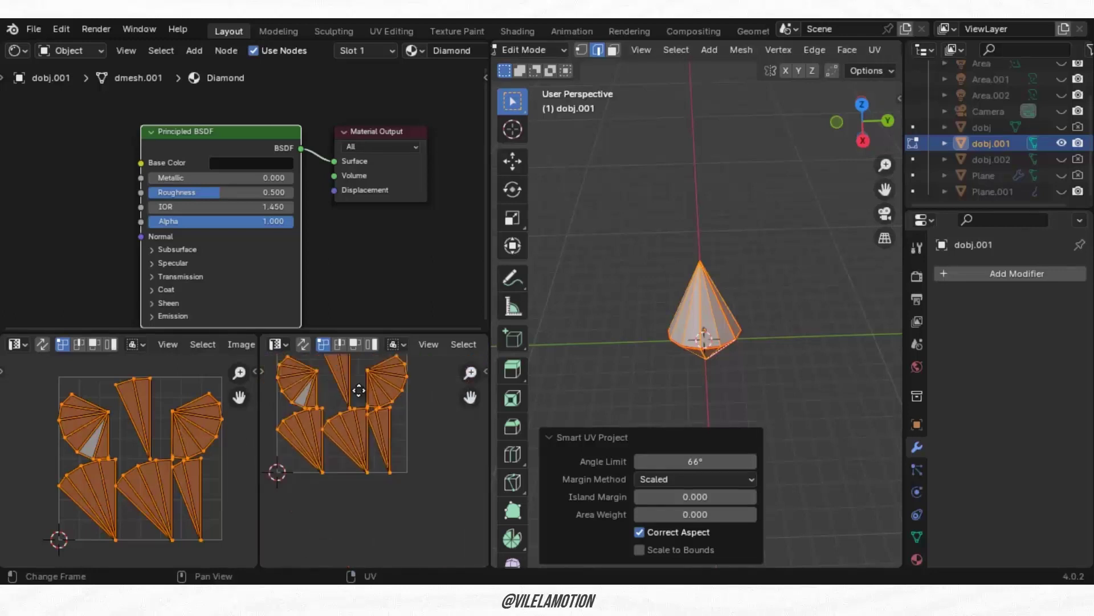
scroll(384, 423, "up", 1)
middle_click_drag(386, 406, 391, 439)
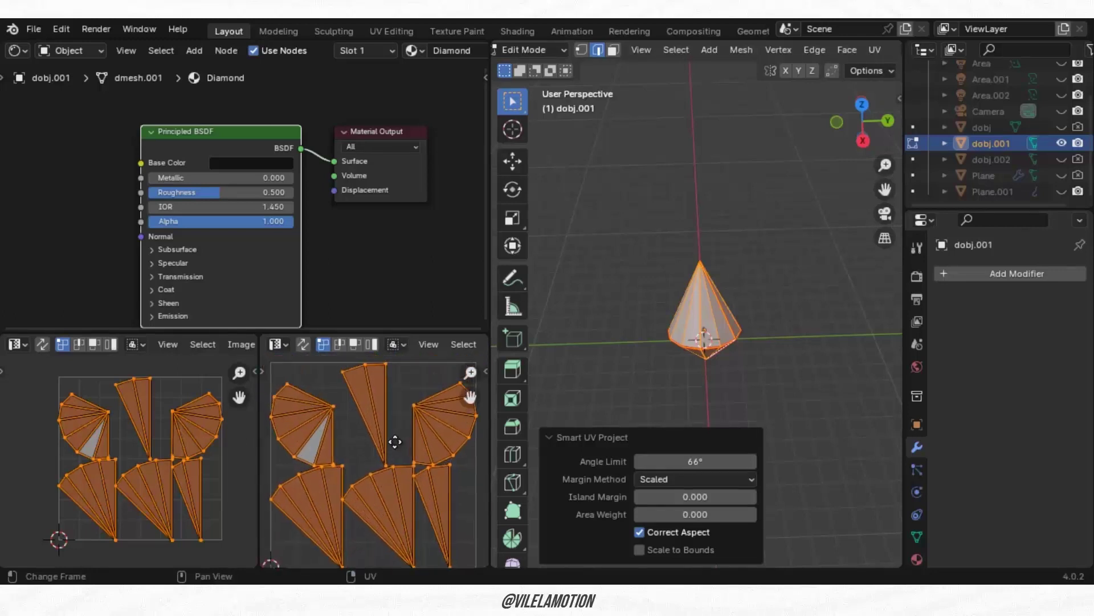
left_click(550, 54)
scroll(692, 352, "up", 2)
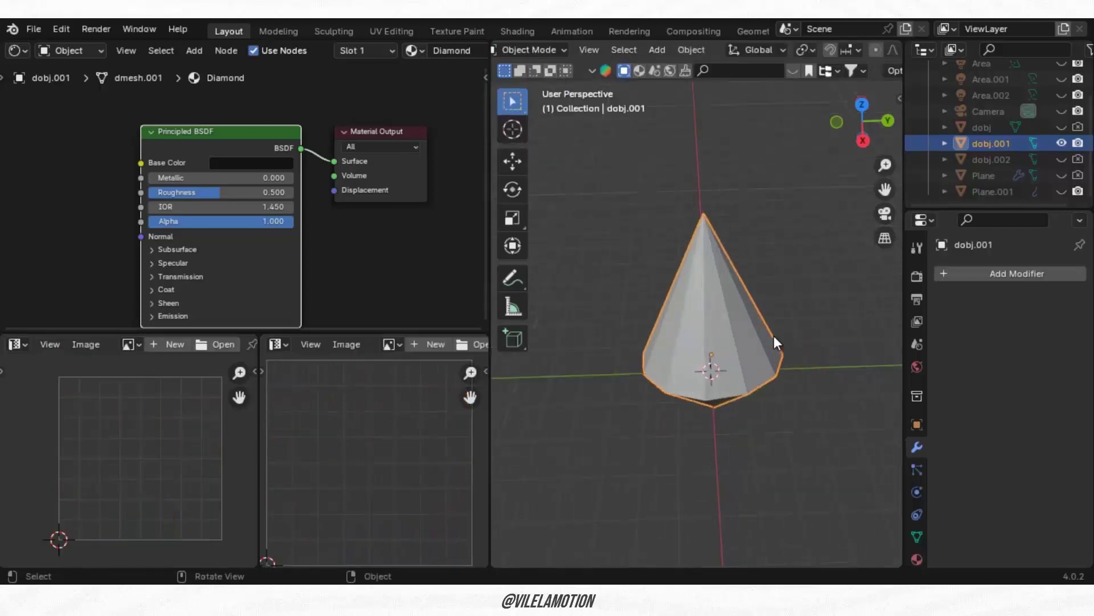
mouse_move(774, 335)
middle_mouse_down()
mouse_move(782, 291)
mouse_move(723, 306)
middle_mouse_up()
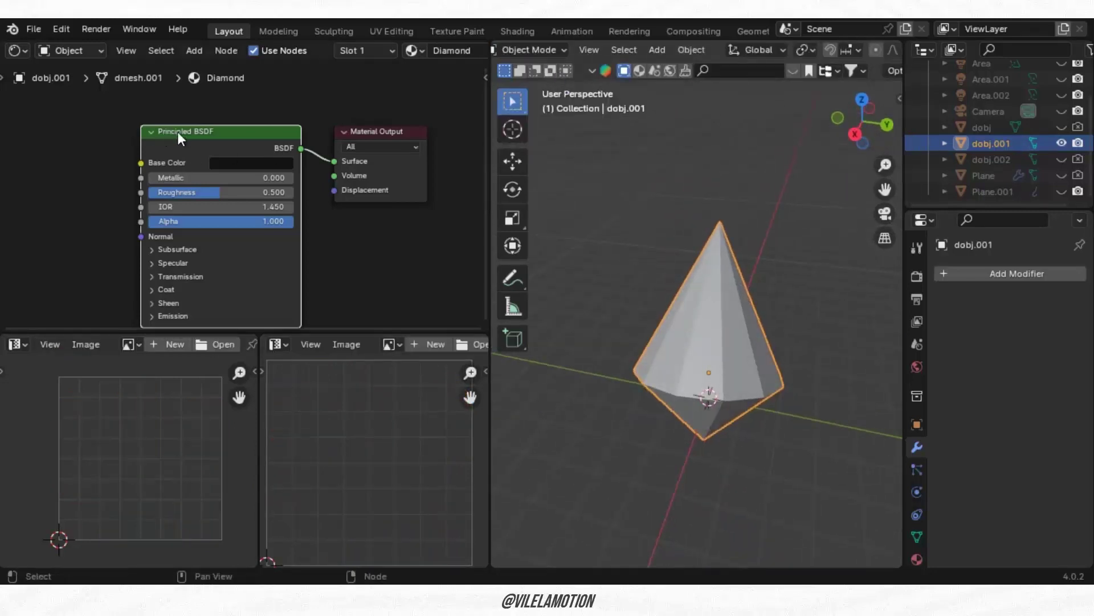
Build the Diamond material from Marble016_2K Color, NormalGL, Roughness and Displacement maps, previewing rendered
key("ctrl+shift+t")
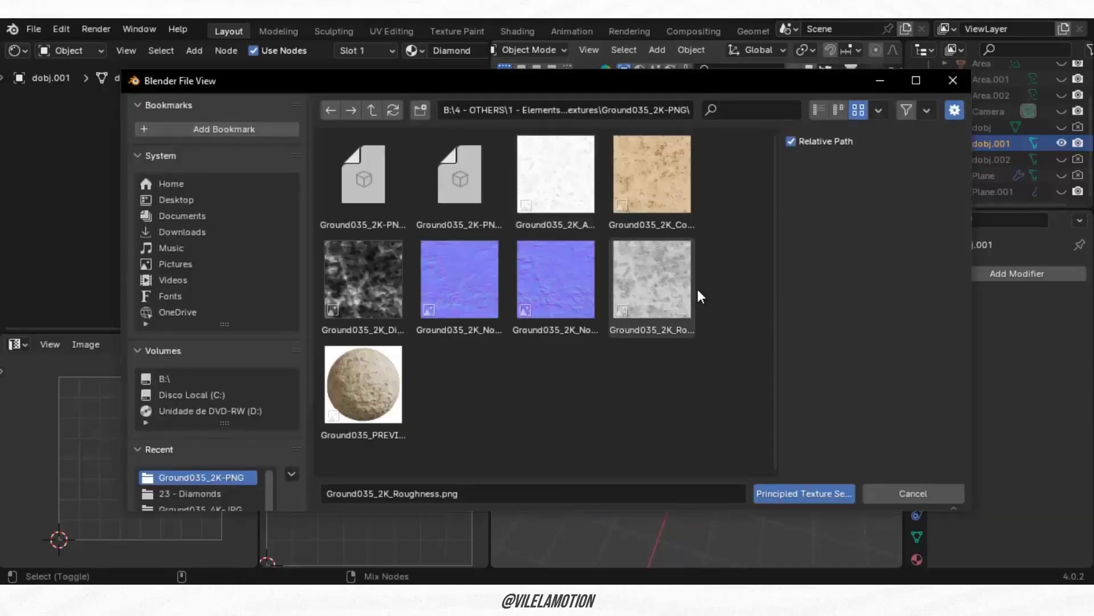
scroll(215, 480, "down", 2)
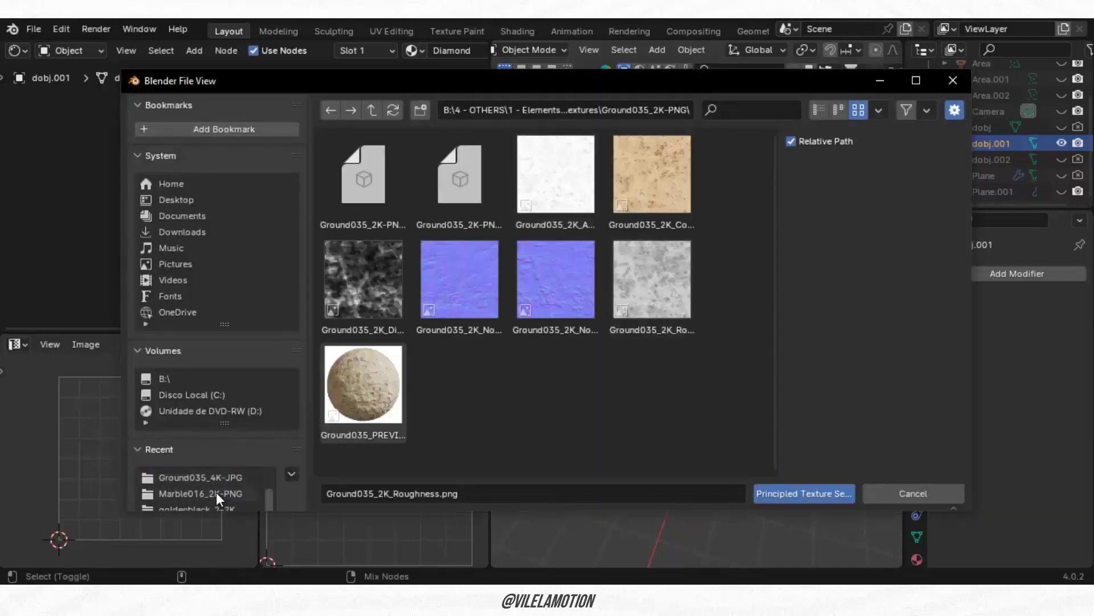
left_click(222, 492)
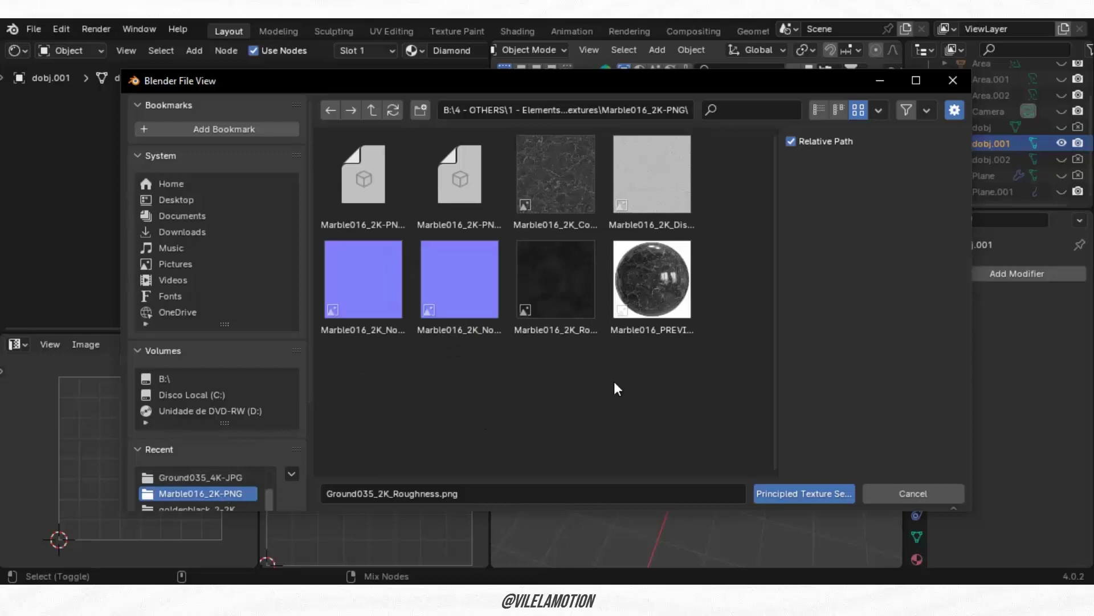
left_click(568, 180)
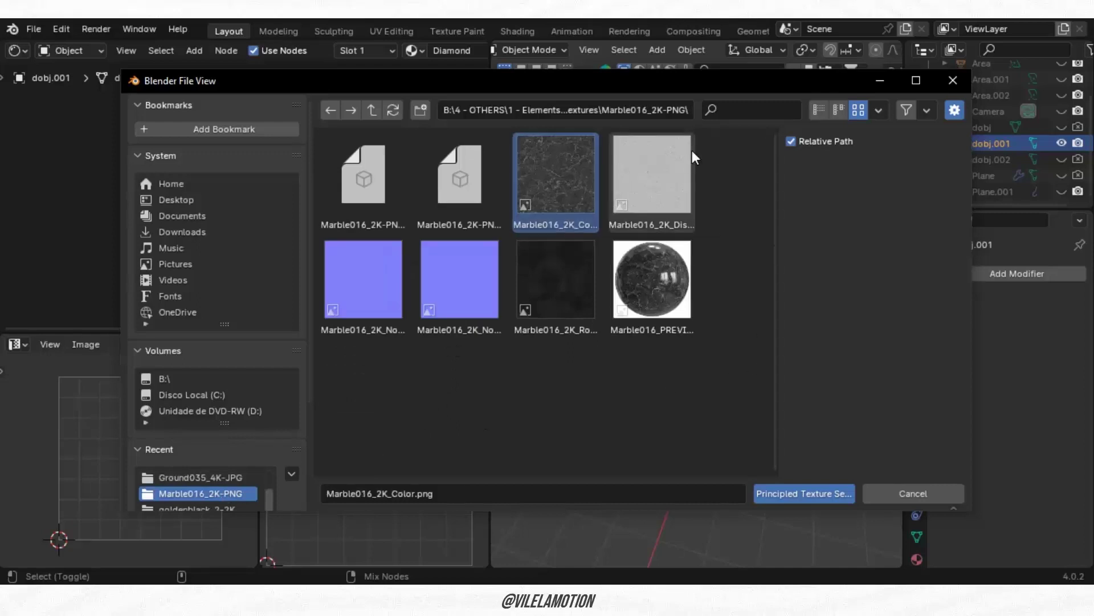
left_click(839, 111)
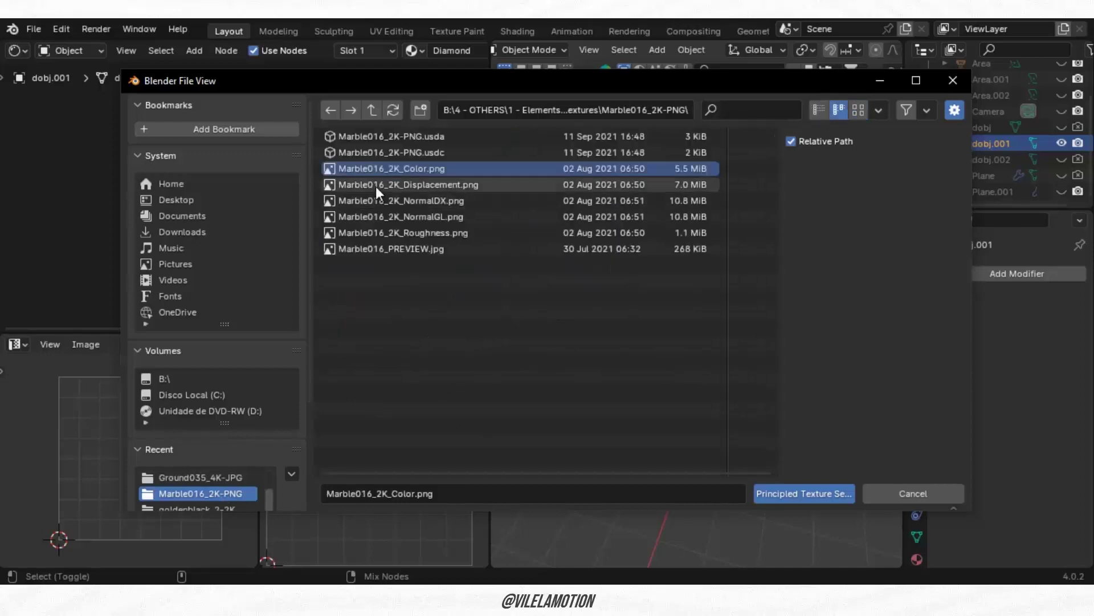
left_click(407, 217, "ctrl")
left_click(409, 233, "ctrl")
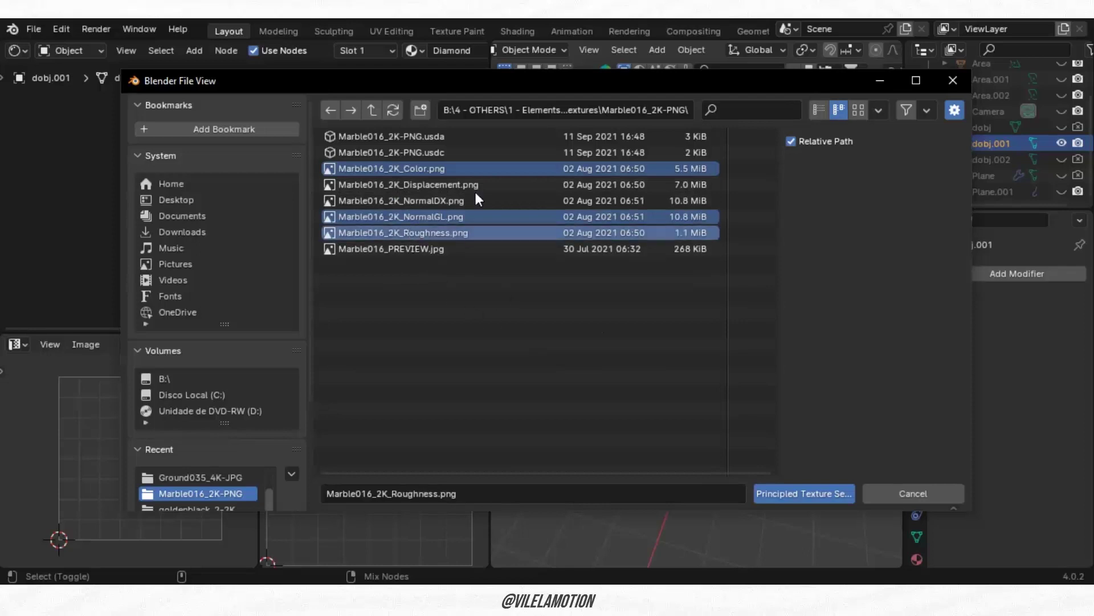
left_click(423, 185, "ctrl")
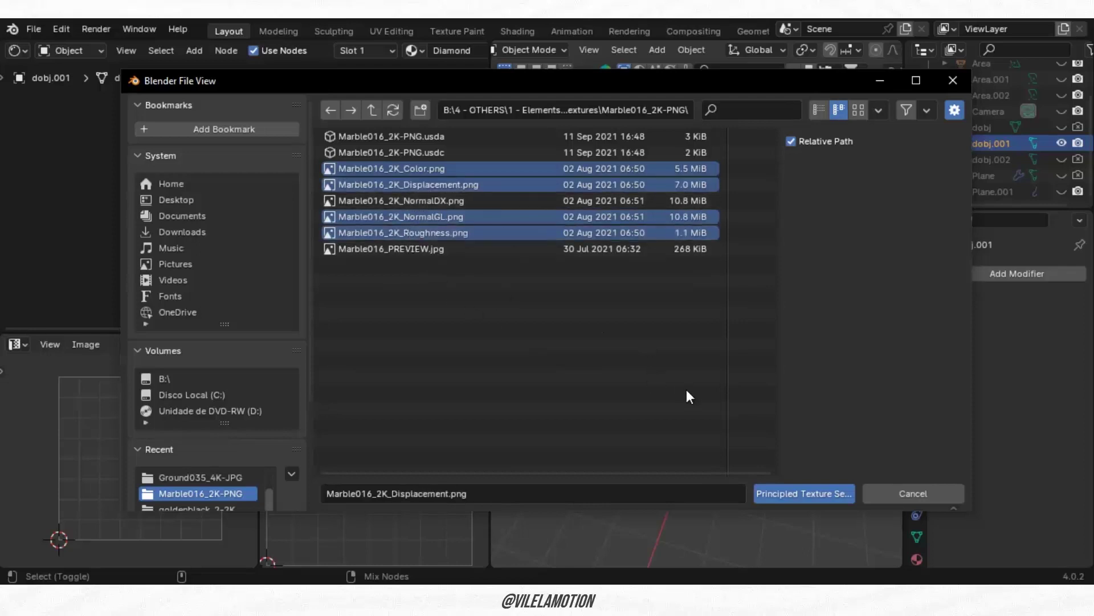
left_click(816, 493)
scroll(863, 51, "down", 2)
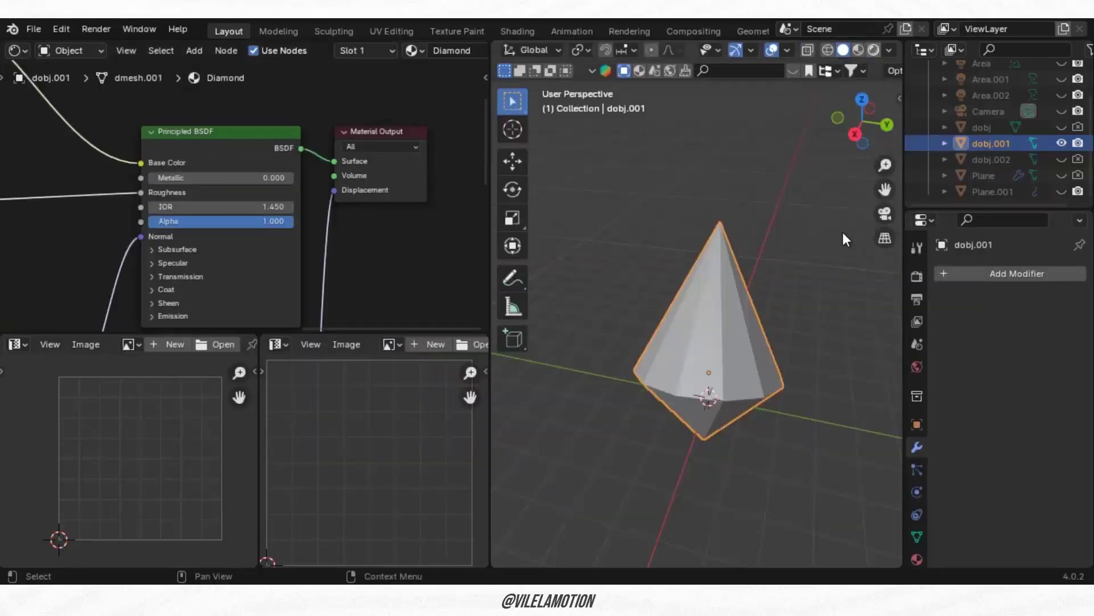
key("z")
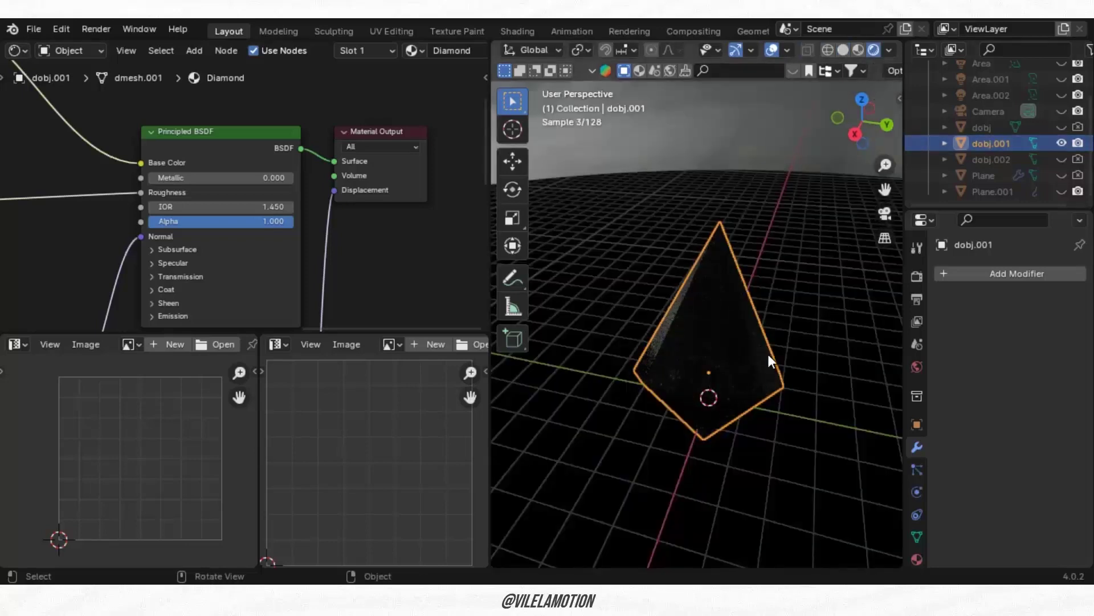
Show the Area and Area.002 lights, hide overlays, and preview the diamond's marble material
scroll(1049, 126, "up", 3)
left_click(1061, 117)
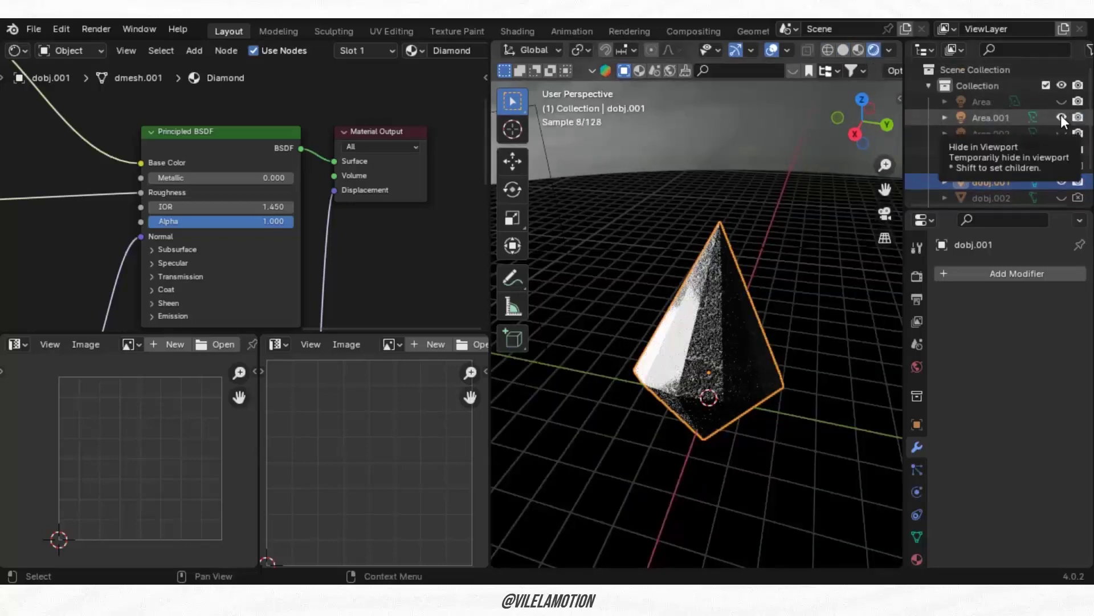
left_click(1061, 117)
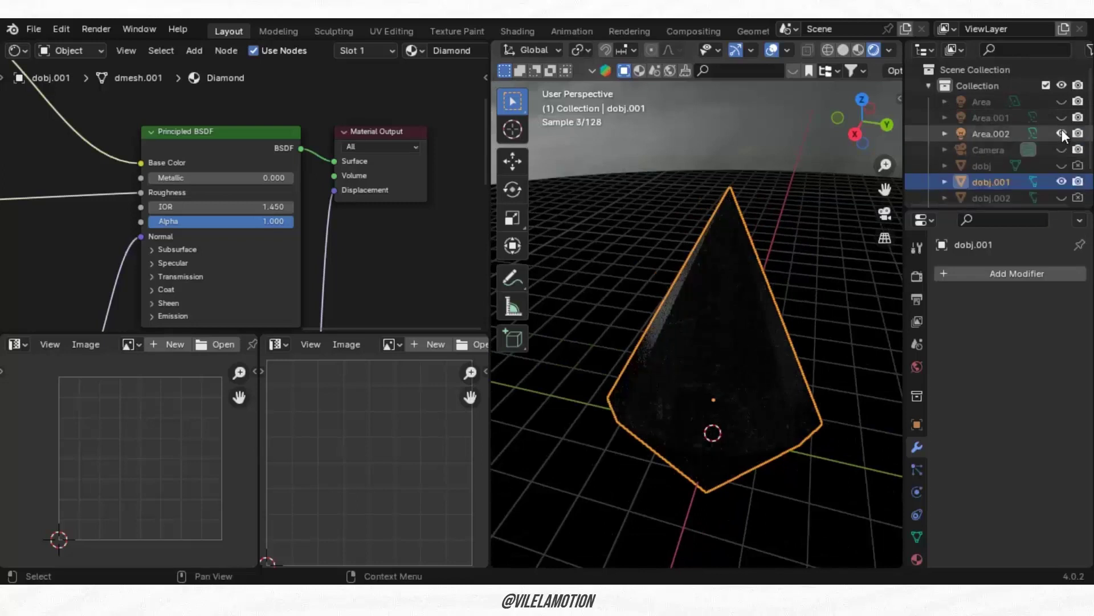
left_click(1061, 101)
left_click(772, 50)
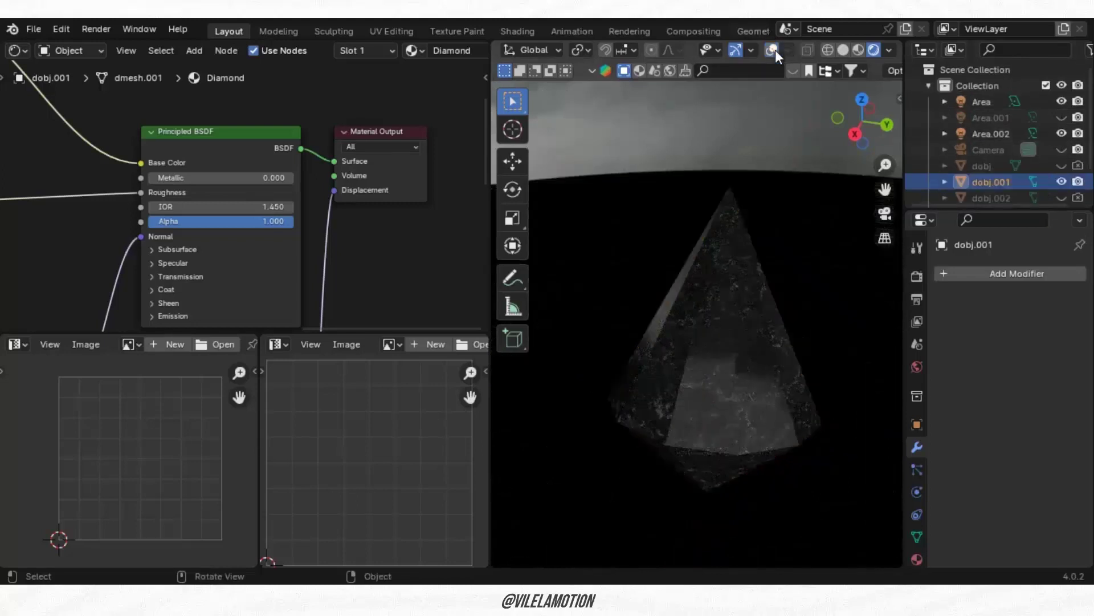
middle_click_drag(813, 335, 864, 51)
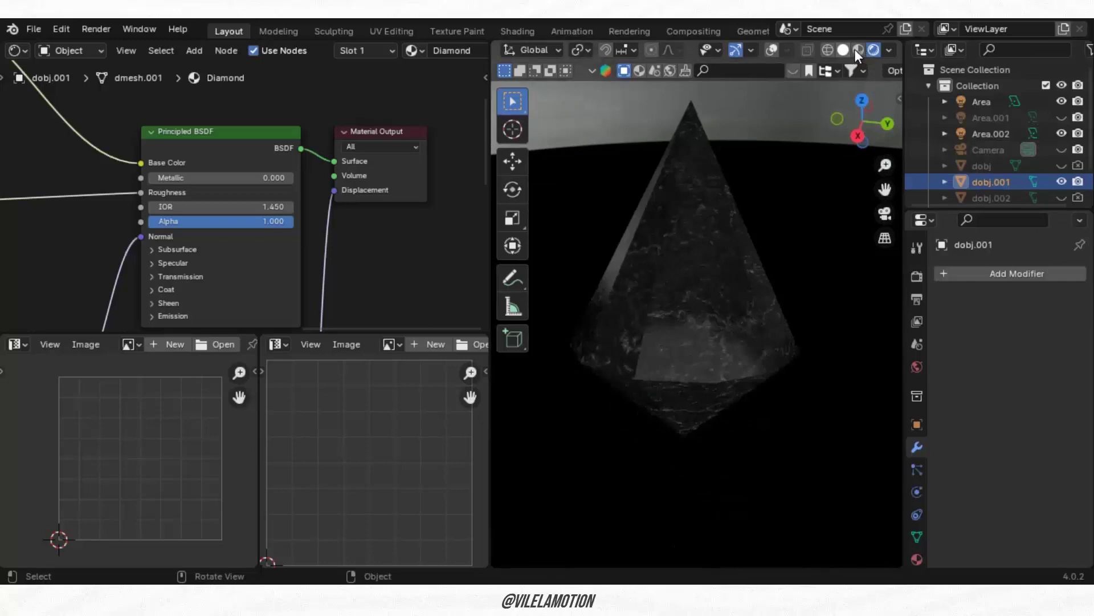
left_click(854, 49)
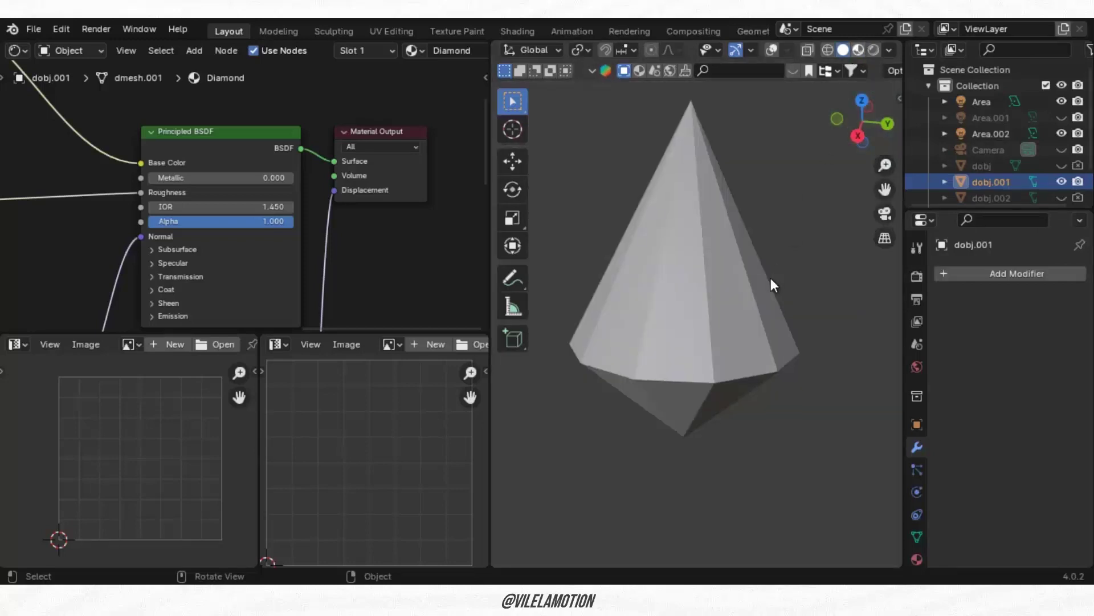
key("z")
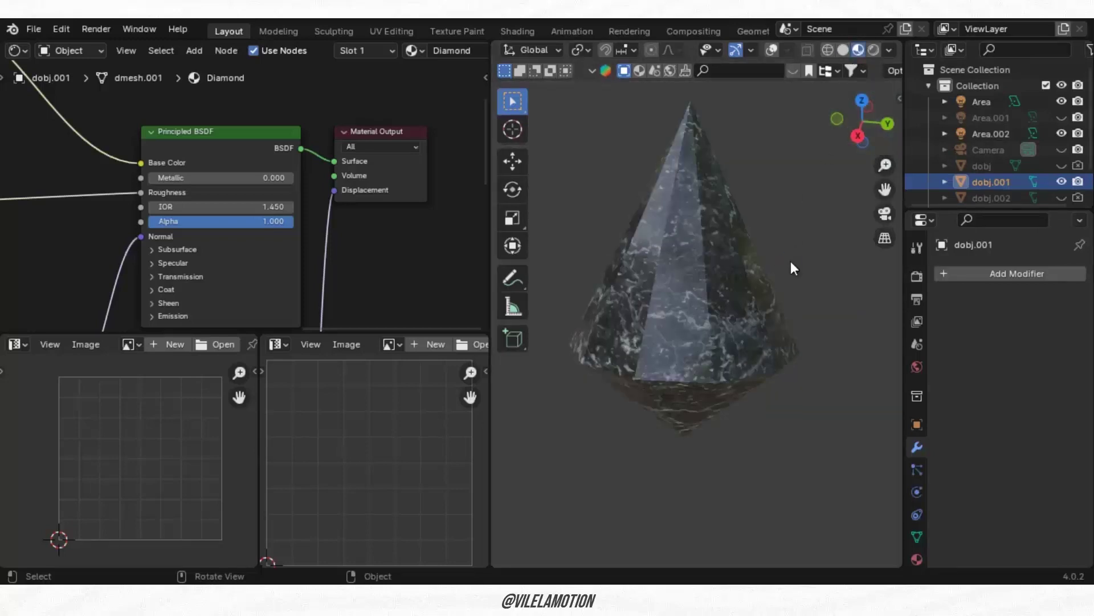
Bring the Mapping node into view and set its XYZ scale to 0.2
middle_click_drag(786, 264, 655, 245)
middle_click_drag(74, 192, 258, 157)
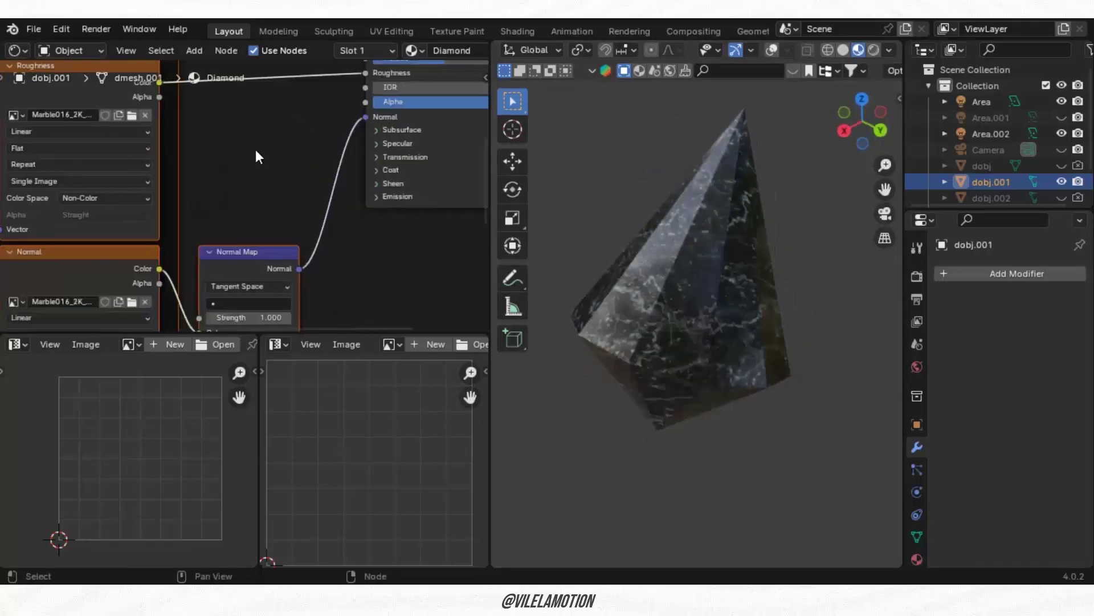
middle_click_drag(199, 187, 384, 112)
scroll(416, 232, "up", 4)
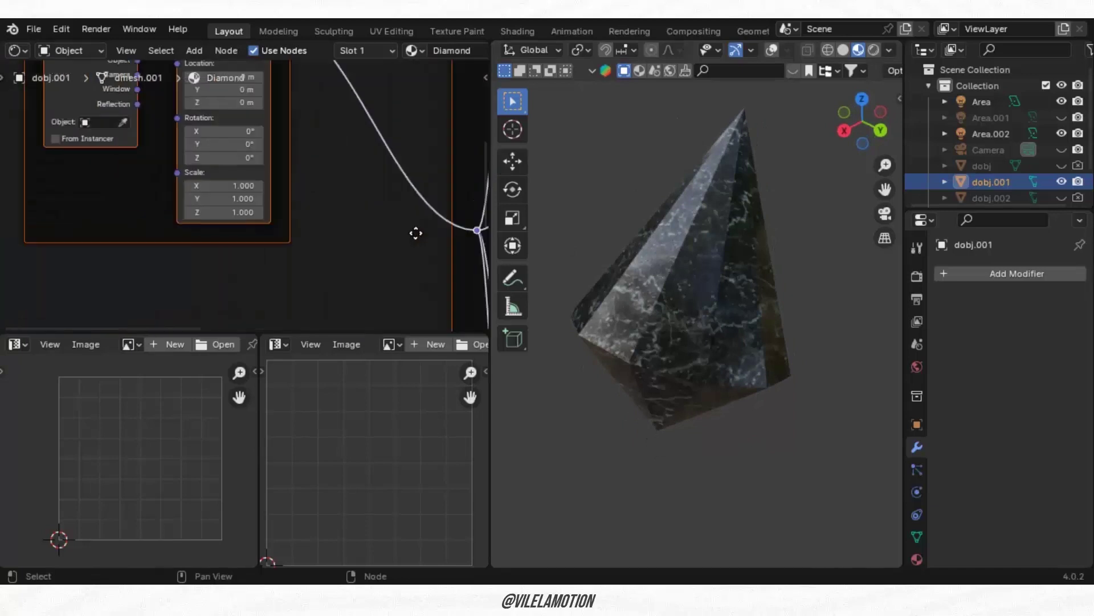
scroll(345, 233, "up", 3)
left_click_drag(296, 216, 293, 317)
type("0.2")
key("Return")
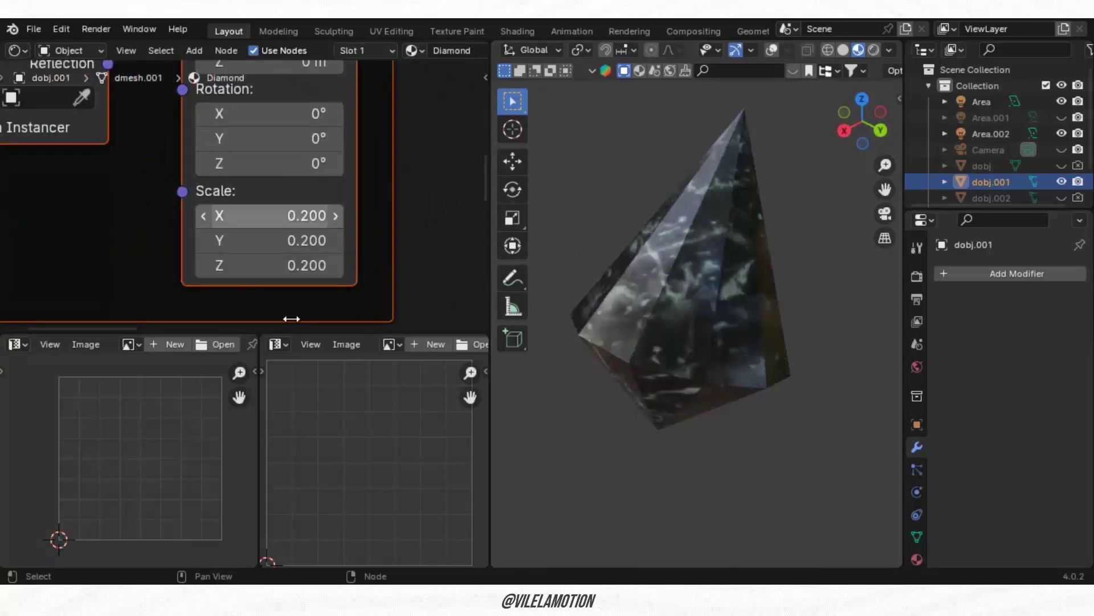
Try mapping scales 10 and 5, then settle on 3 for all axes
left_click_drag(296, 215, 296, 332)
type("10")
key("Return")
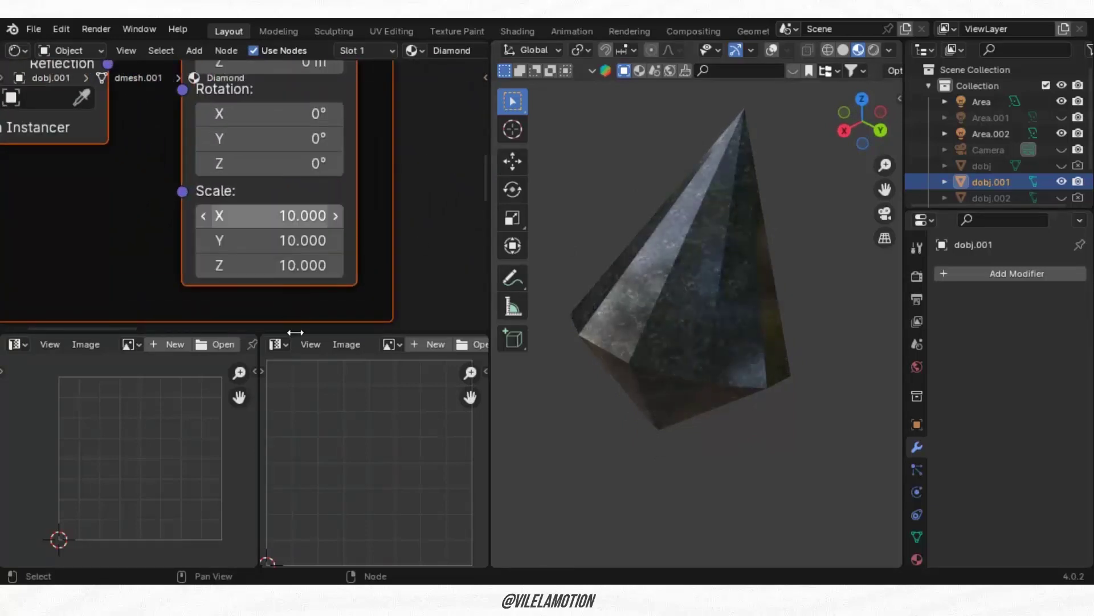
left_click_drag(296, 215, 297, 302)
type("5")
key("Return")
left_click_drag(296, 215, 296, 324)
type("3")
key("Return")
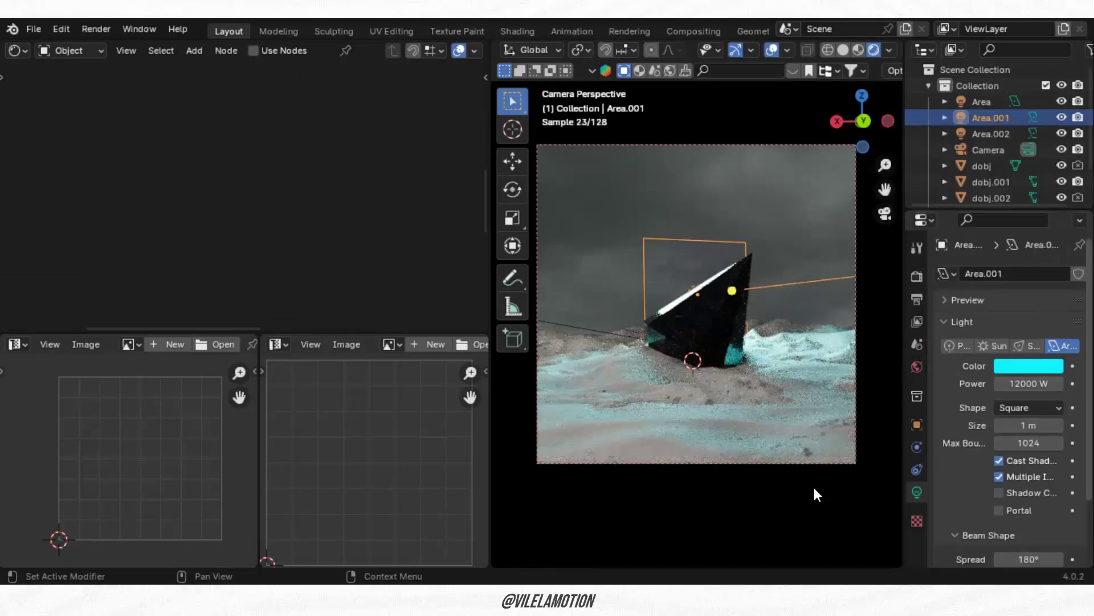
Scale up the cyan Area.001 light and set its power to 22000 W
key("s")
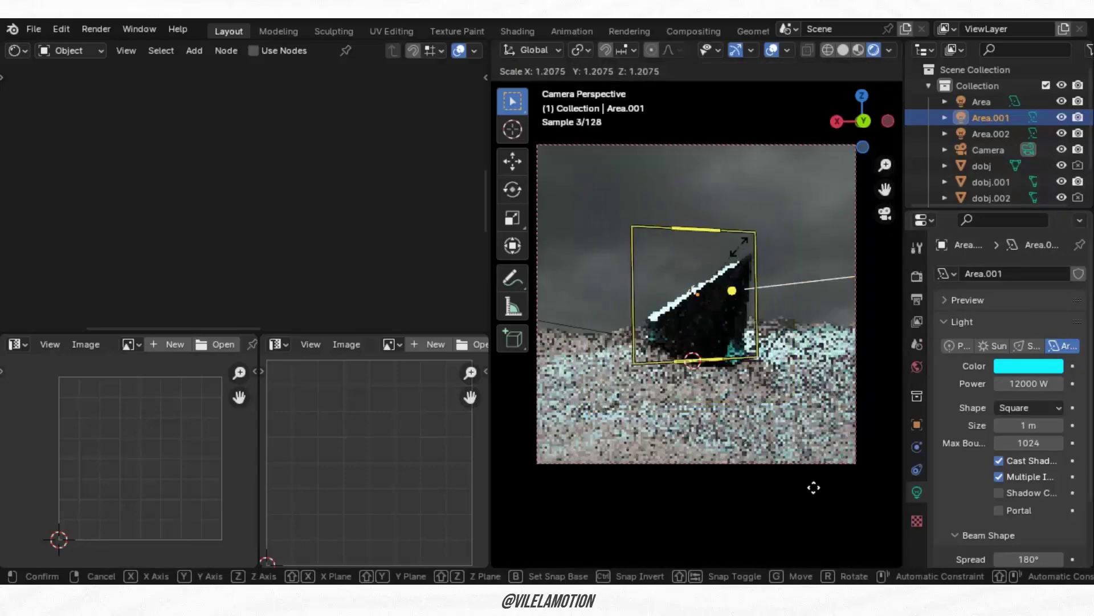
left_click(812, 485)
type("2")
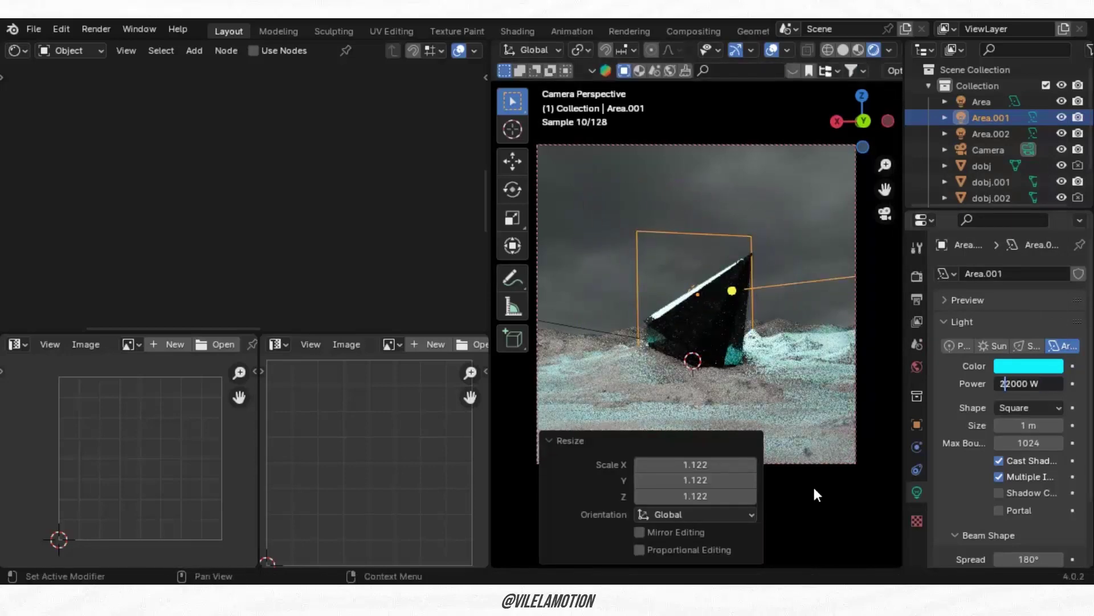
key("Return")
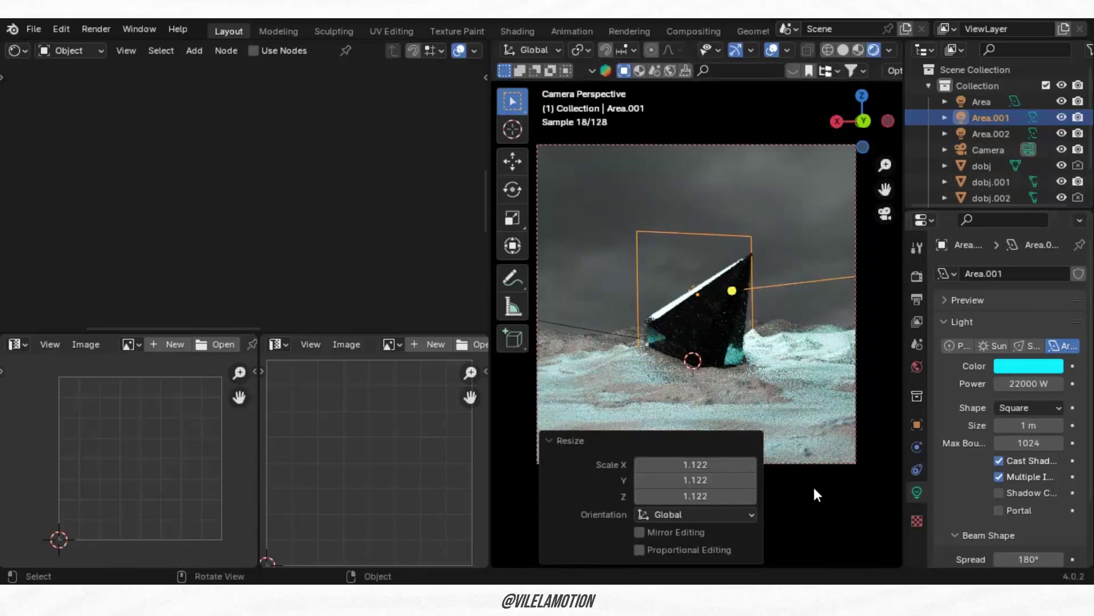